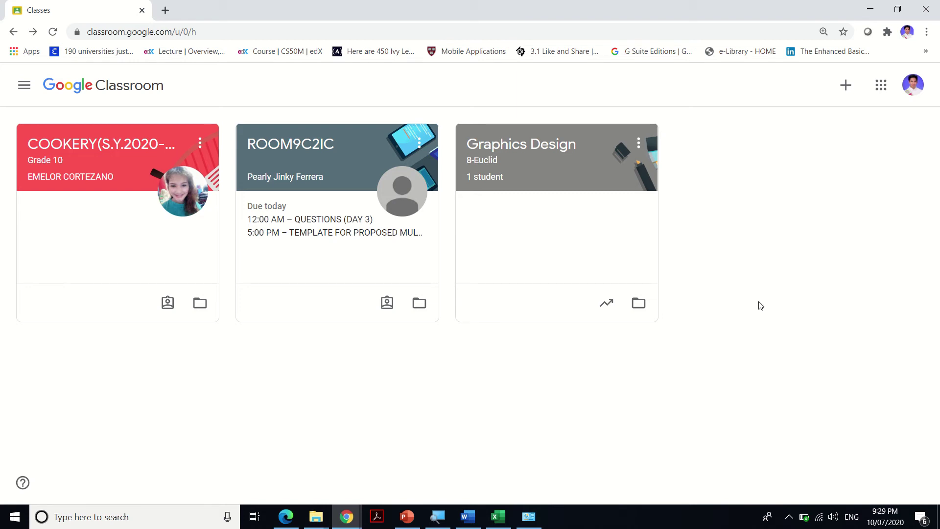
left_click(264, 33)
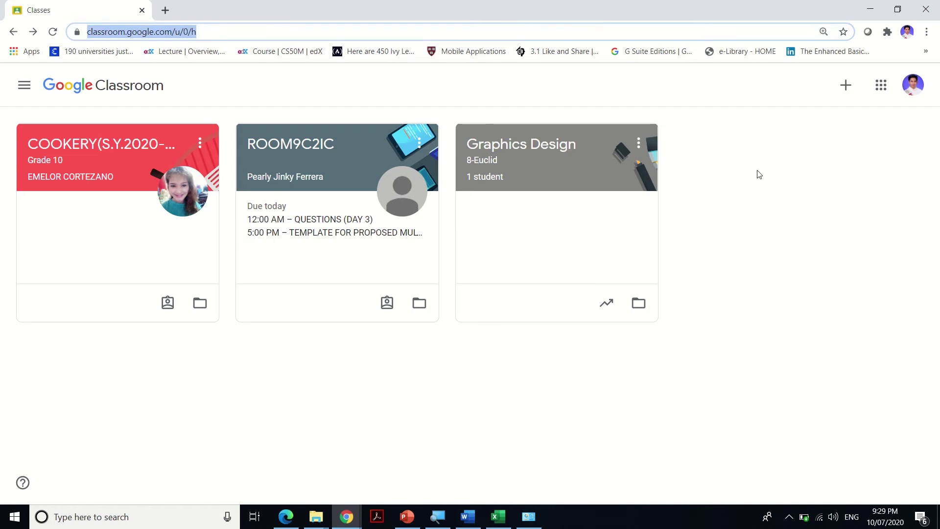
left_click(781, 175)
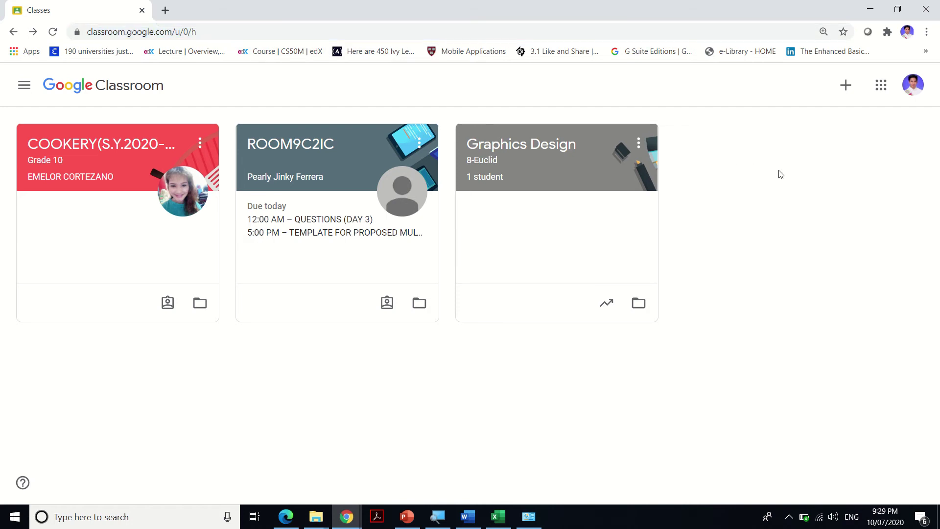
left_click(851, 93)
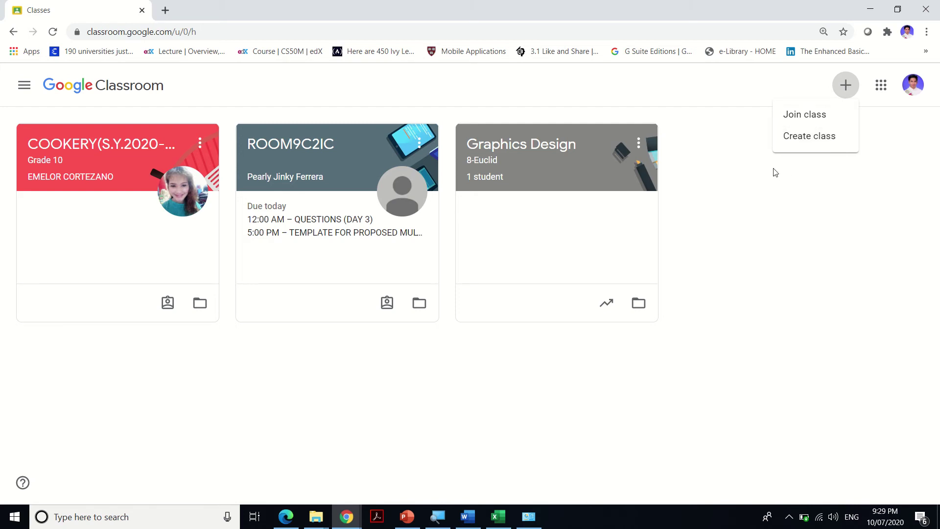
Open the Graphics Design 8-Euclid class and highlight the Meet link in its stream header
left_click(553, 152)
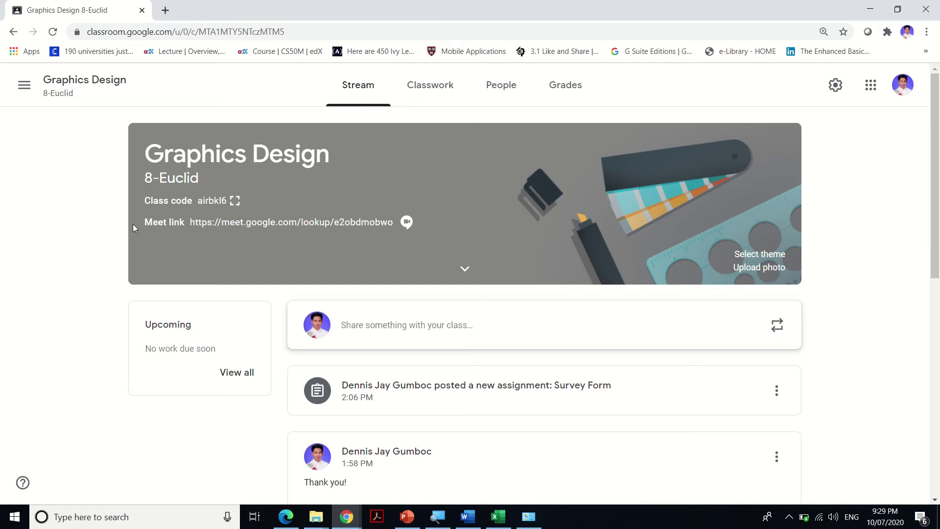
left_click_drag(139, 226, 189, 231)
triple_click(154, 225)
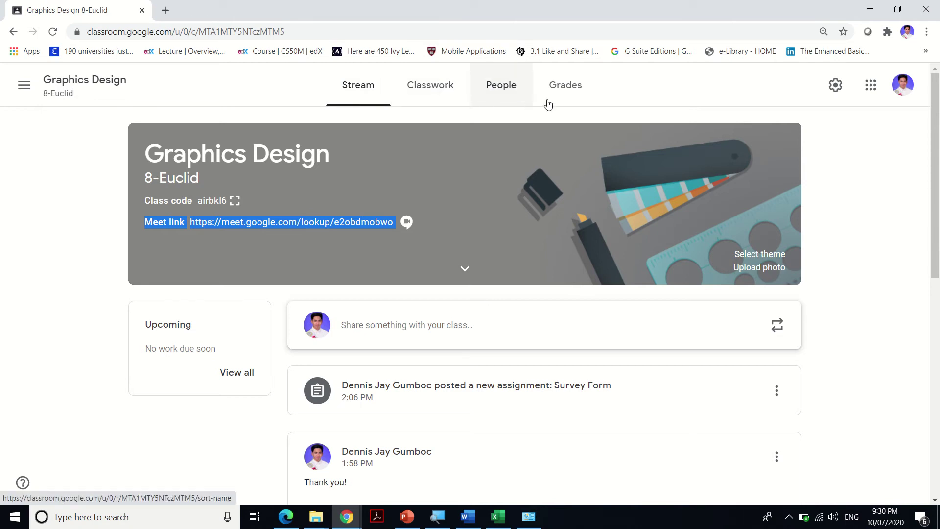
Open Google Calendar from the class's Classwork page and add the Graphics Design 8-Euclid calendar
left_click(442, 105)
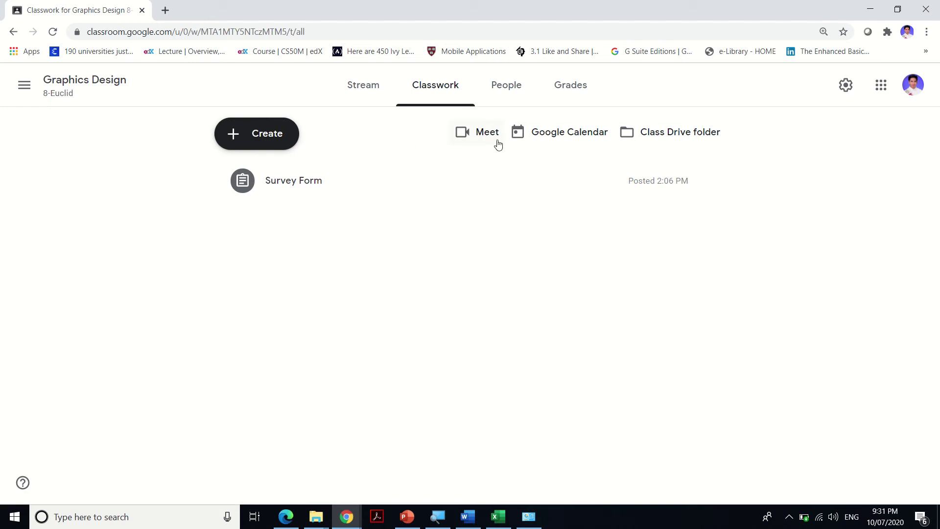
left_click(566, 139)
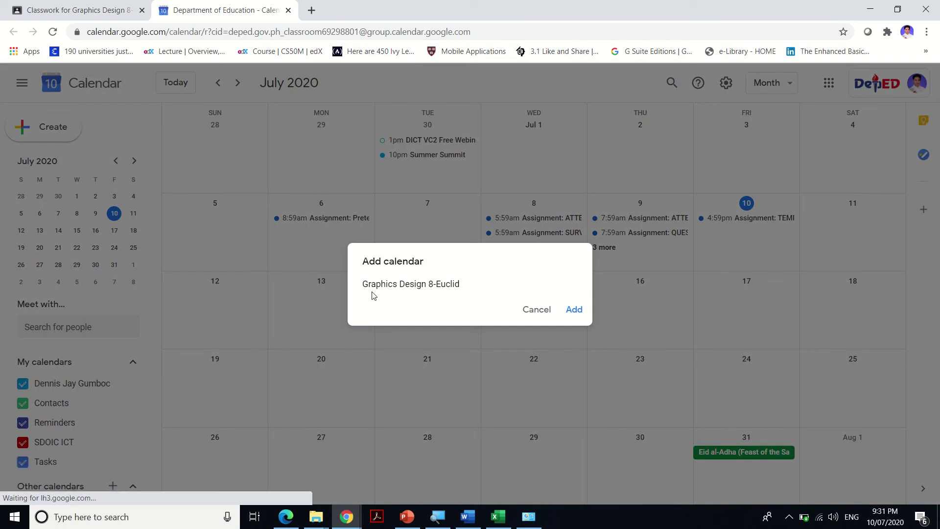
left_click(574, 309)
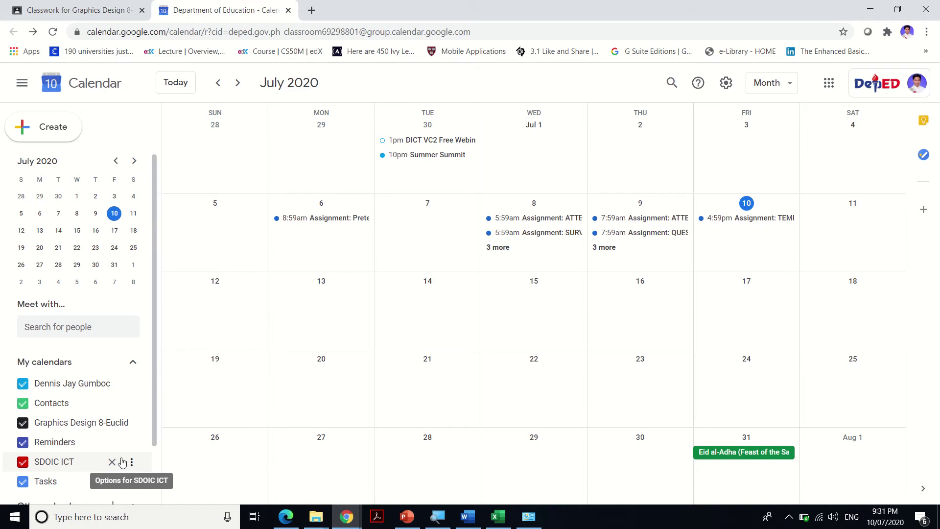
Toggle the Graphics Design 8-Euclid calendar's display off and on, and advance the month view to August 2020
left_click(73, 428)
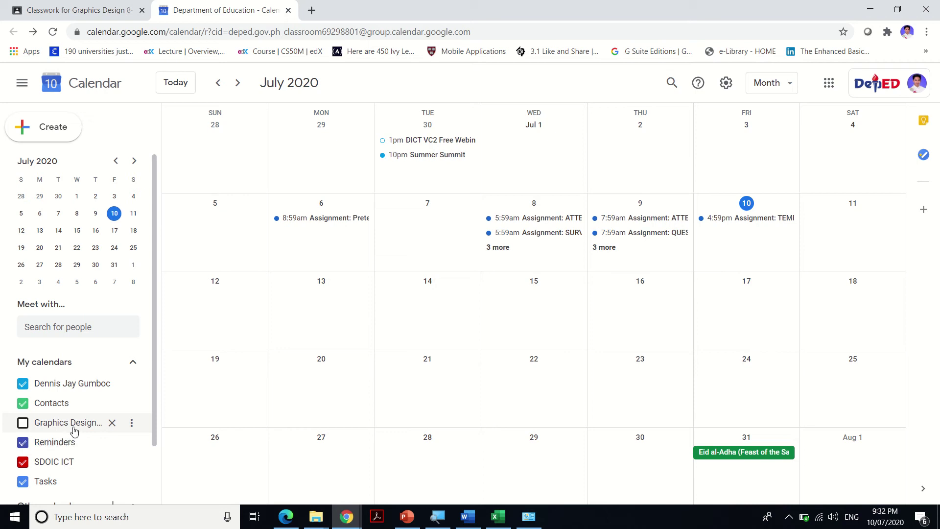
left_click(74, 431)
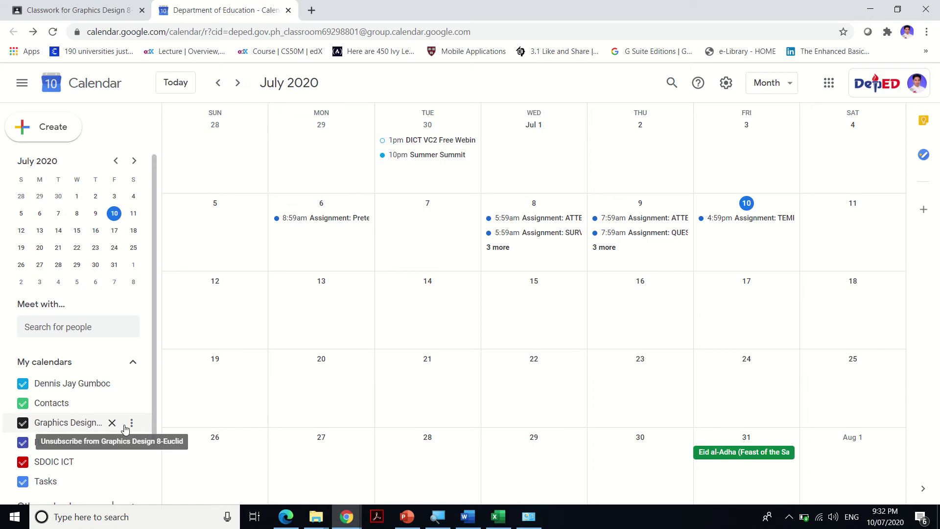
left_click(238, 83)
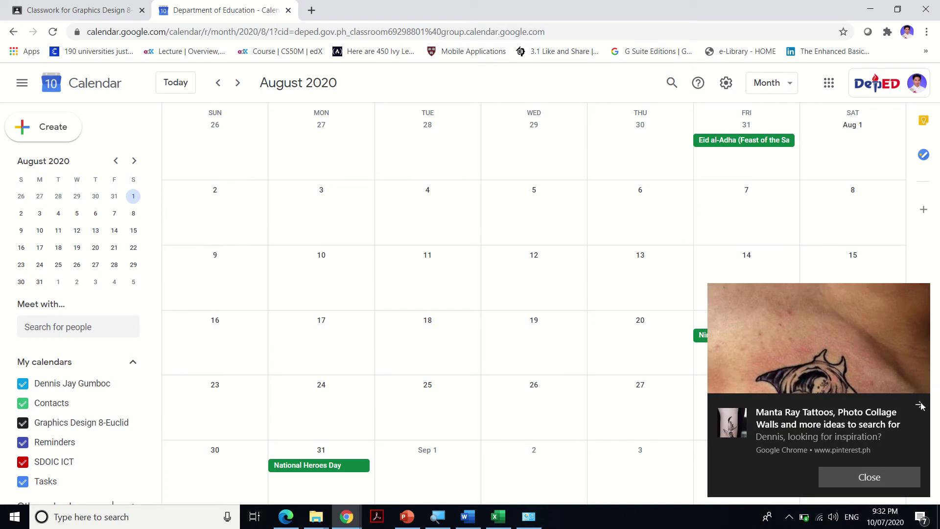
left_click(920, 404)
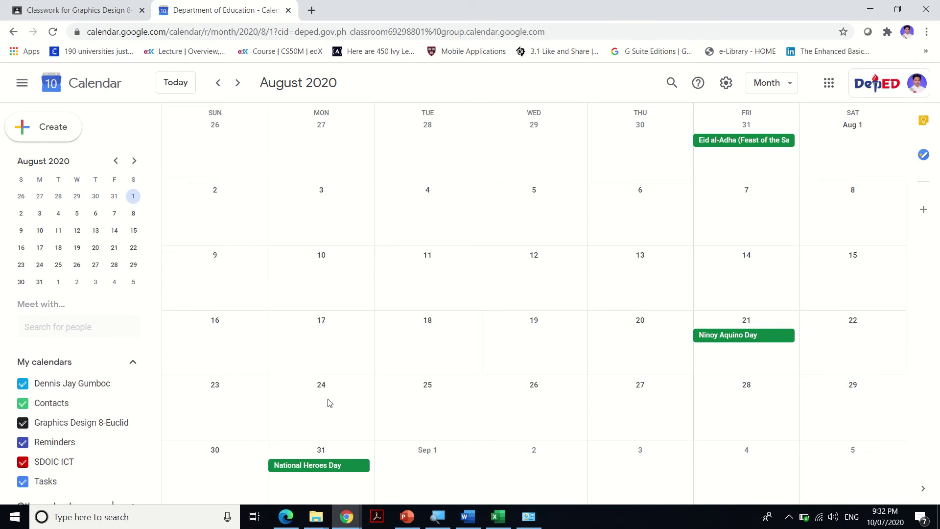
left_click(329, 402)
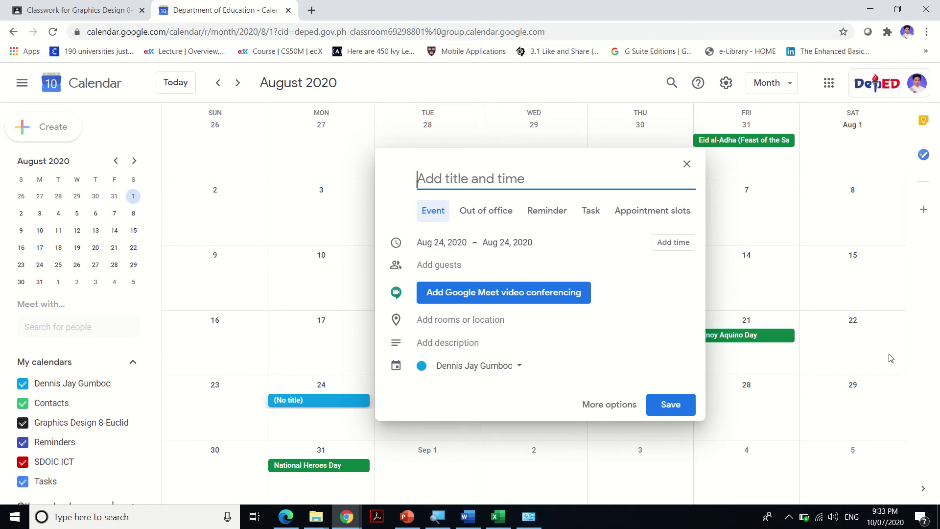
type("8-")
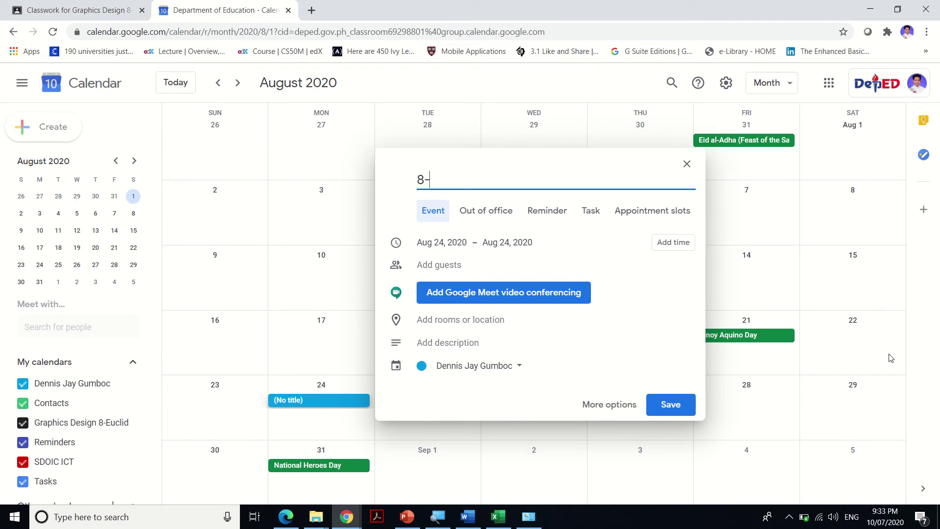
type("Euclid S")
key("BackSpace")
type("Online ")
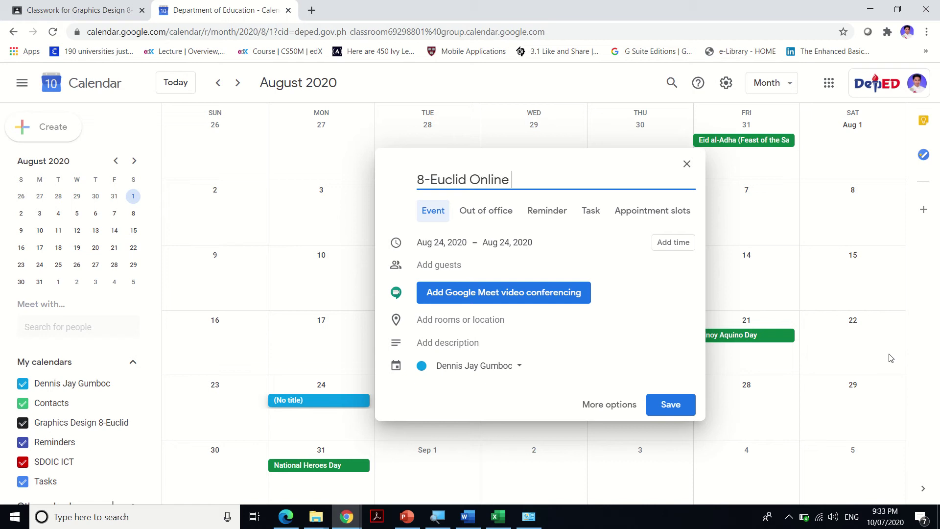
type("Class")
left_click(685, 164)
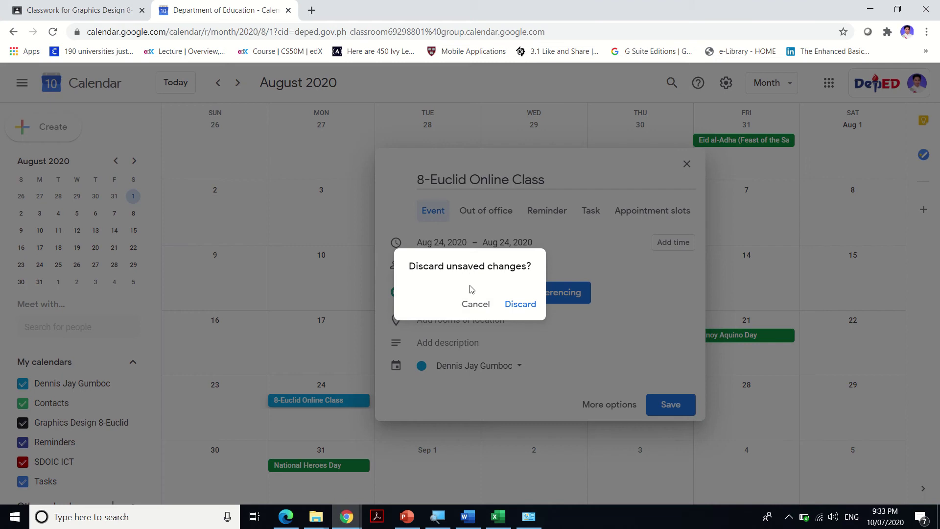
left_click(518, 304)
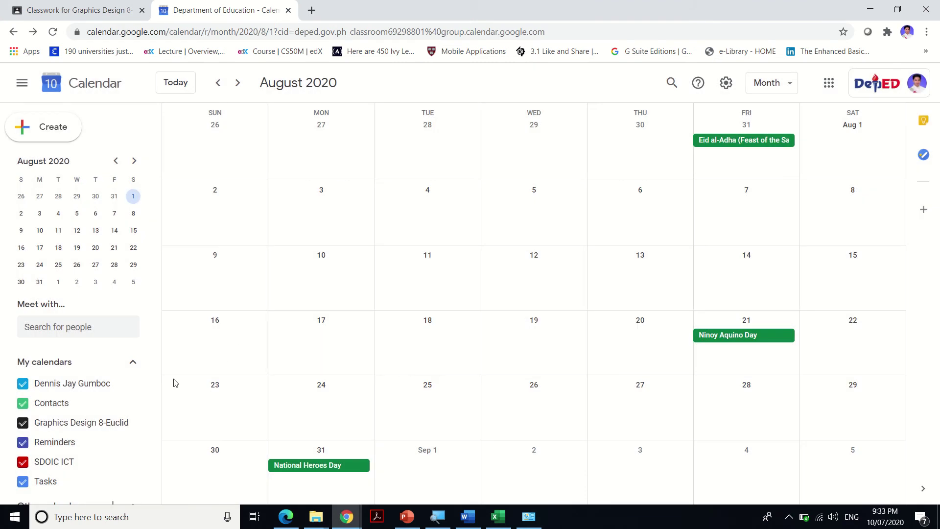
left_click(55, 427)
left_click(54, 429)
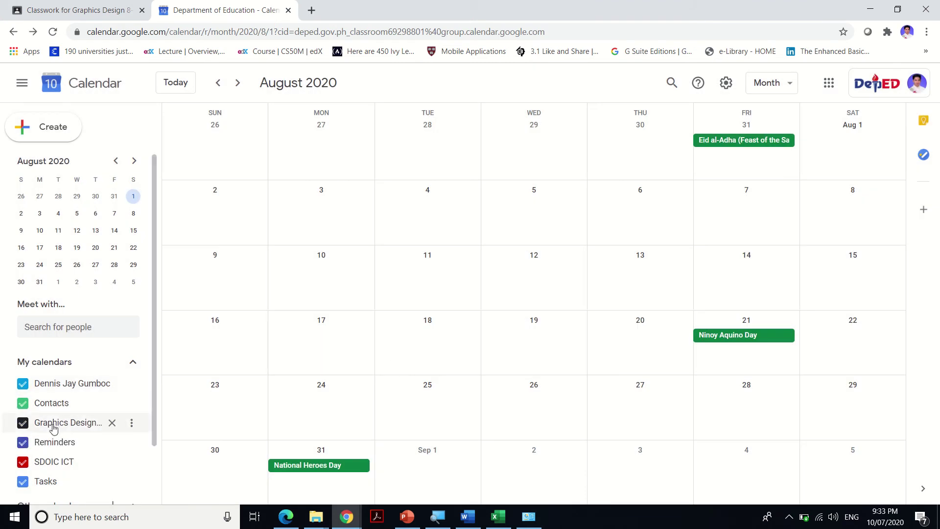
Start an event on August 24, 2020 titled "8-Euclid Online Class" and open its full editing options
left_click(327, 402)
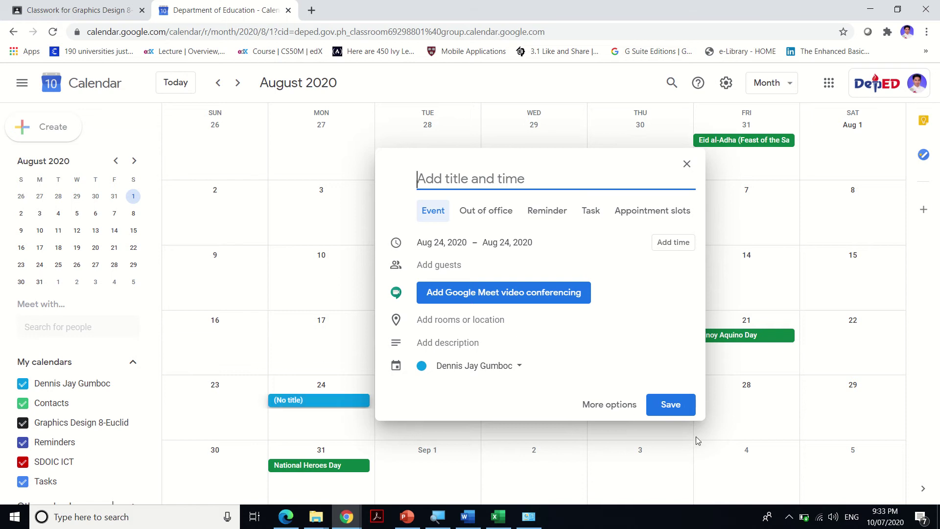
type("8-E")
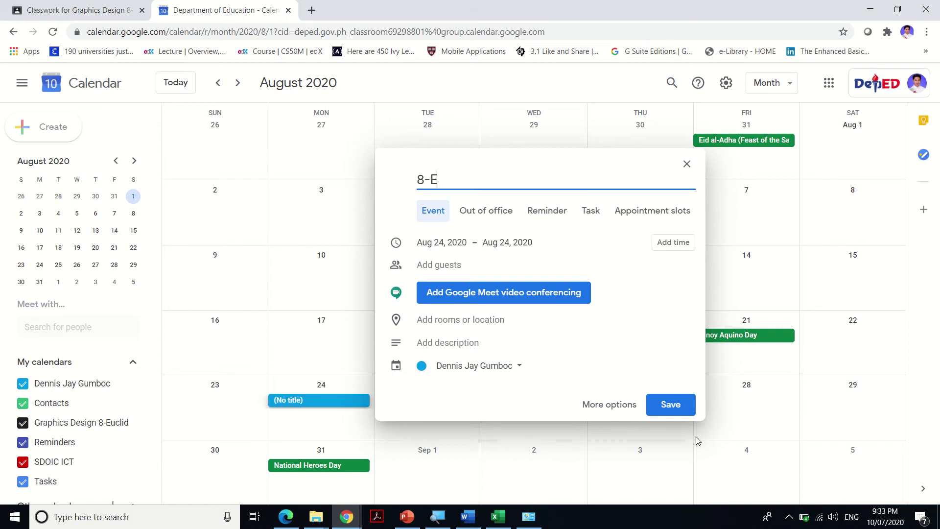
type("uclid Online Class")
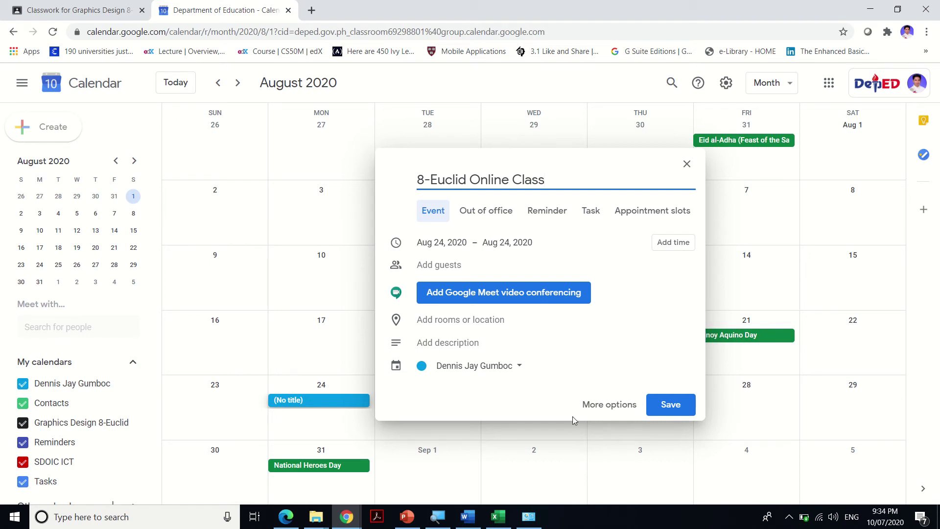
left_click(625, 410)
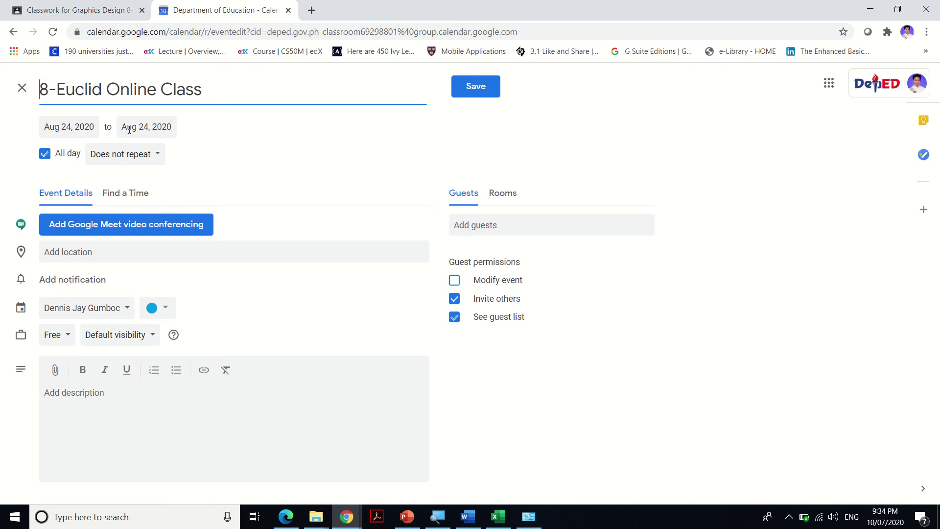
Make the event a timed one instead of all day, running from 9:00am to 10:00am
left_click(45, 154)
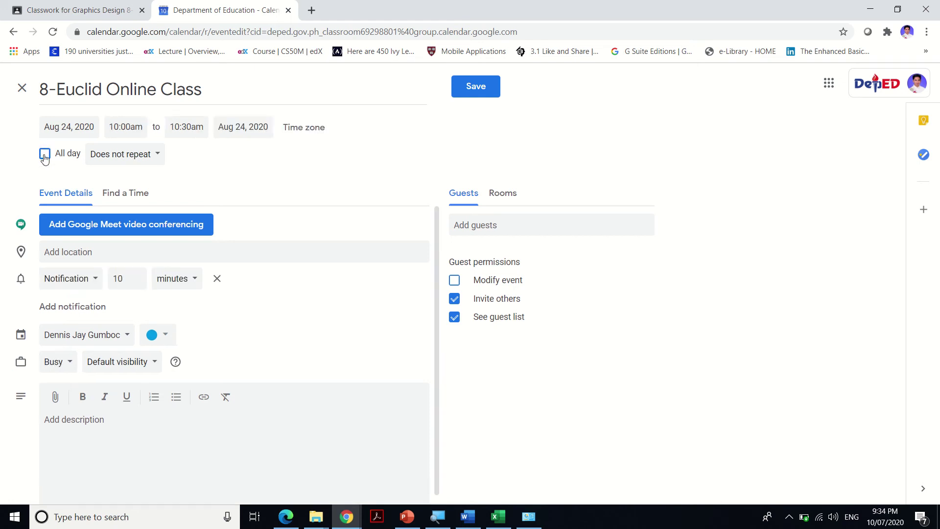
left_click(121, 128)
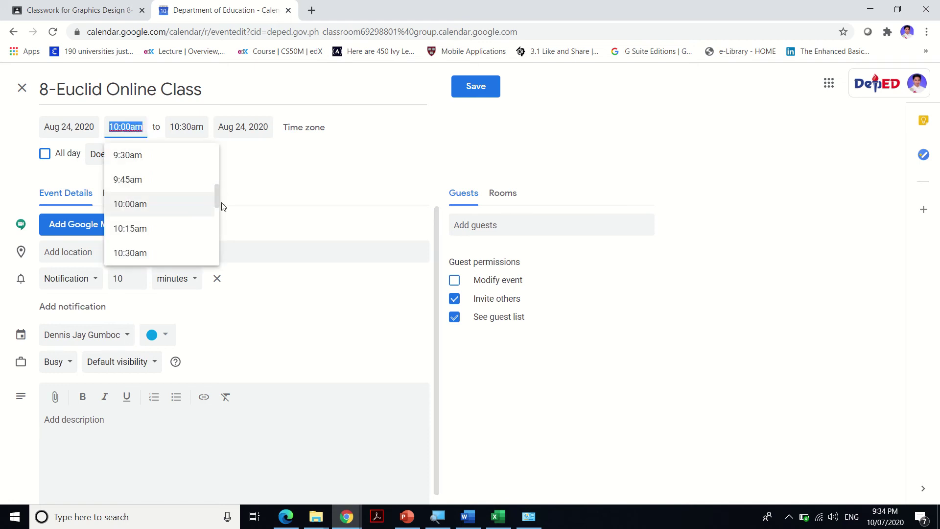
left_click_drag(219, 196, 218, 193)
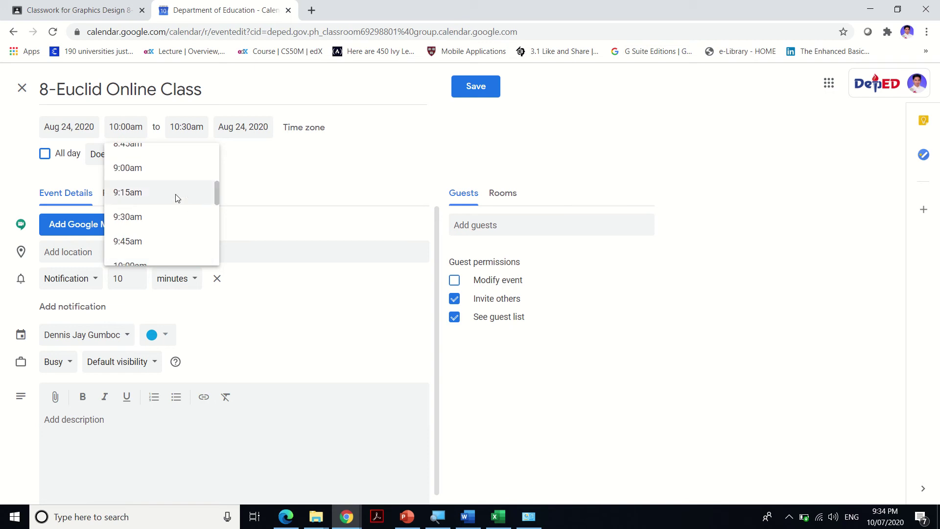
left_click(163, 171)
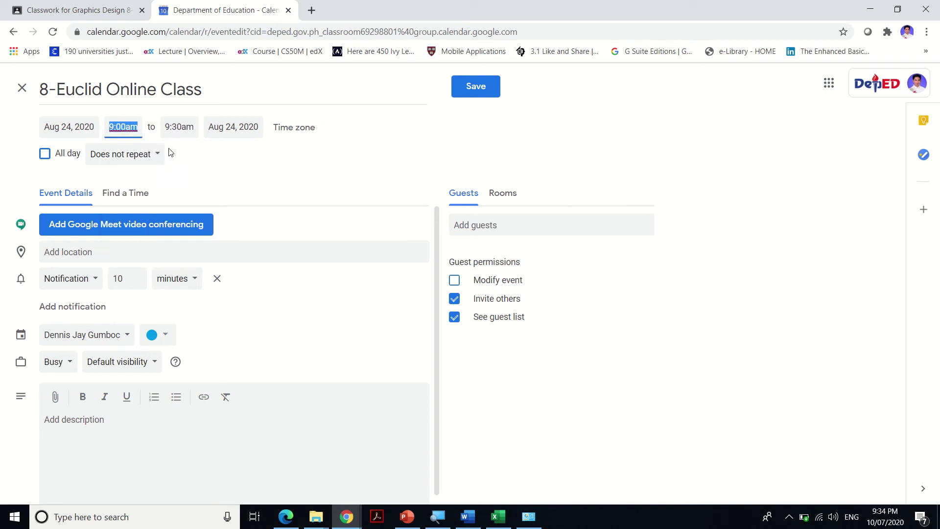
left_click(181, 128)
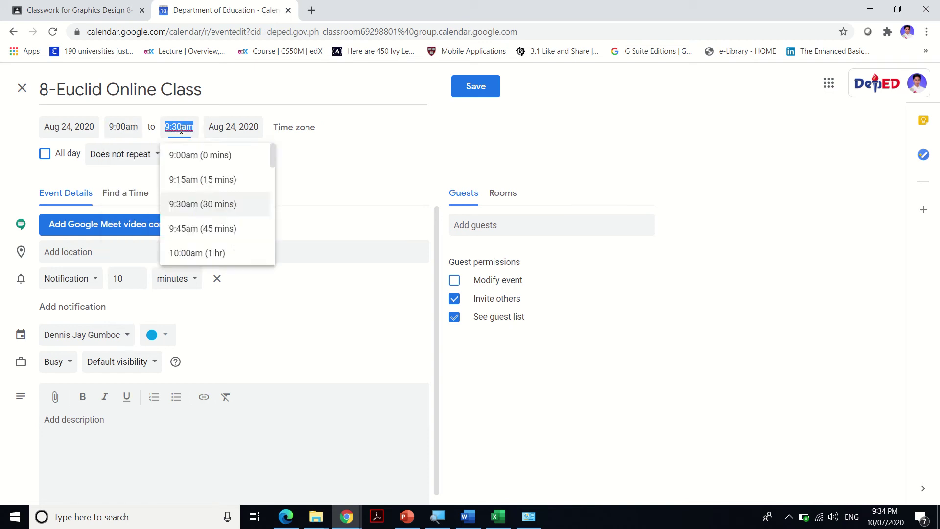
left_click(224, 251)
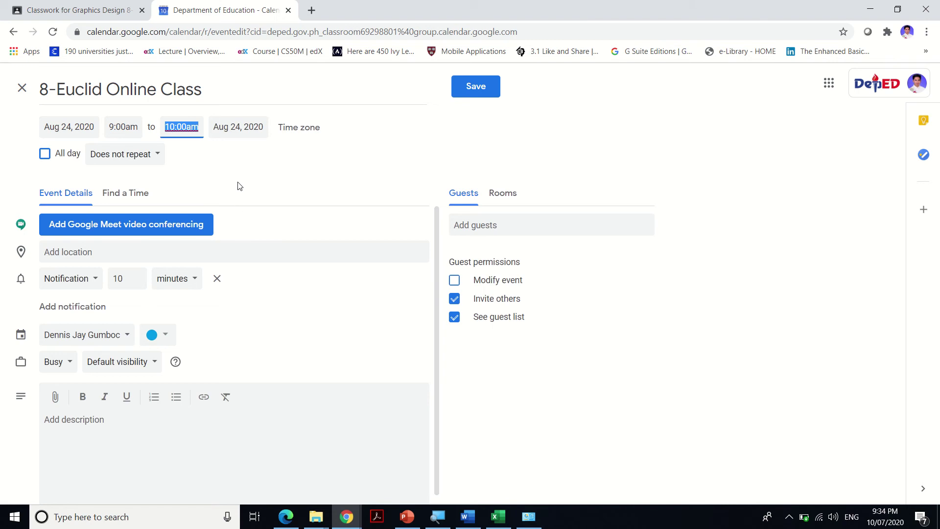
Give the event a custom weekly recurrence on Monday, Wednesday and Thursday
left_click(146, 161)
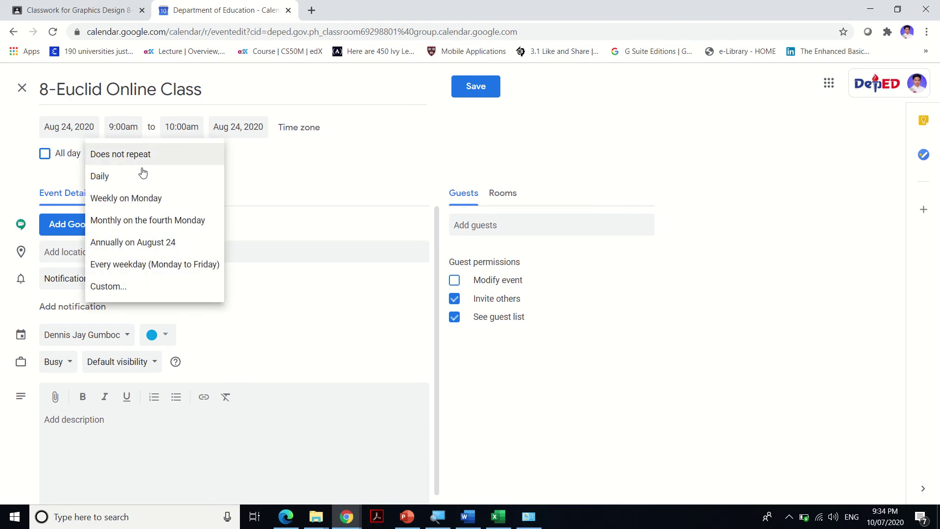
left_click(145, 287)
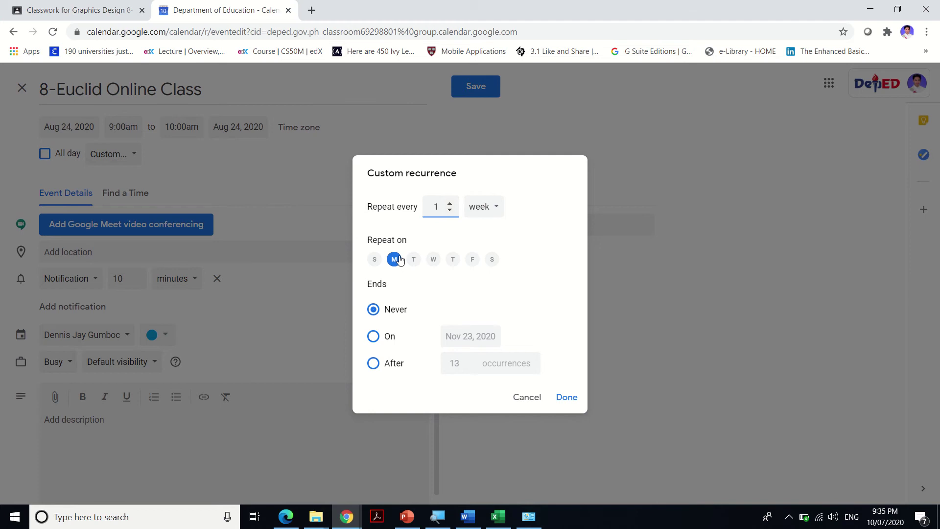
left_click(434, 259)
left_click(453, 260)
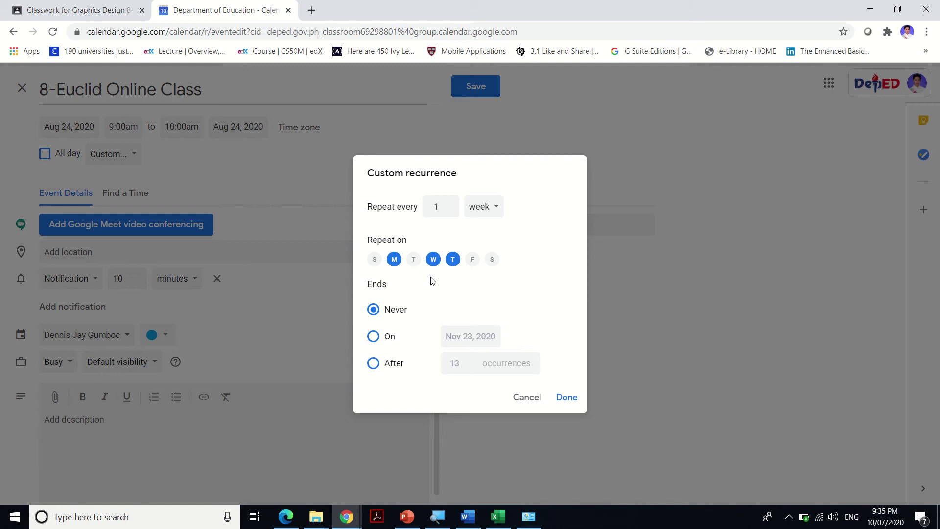
Set the custom recurrence to end on Apr 30, 2021
left_click(373, 336)
left_click(464, 337)
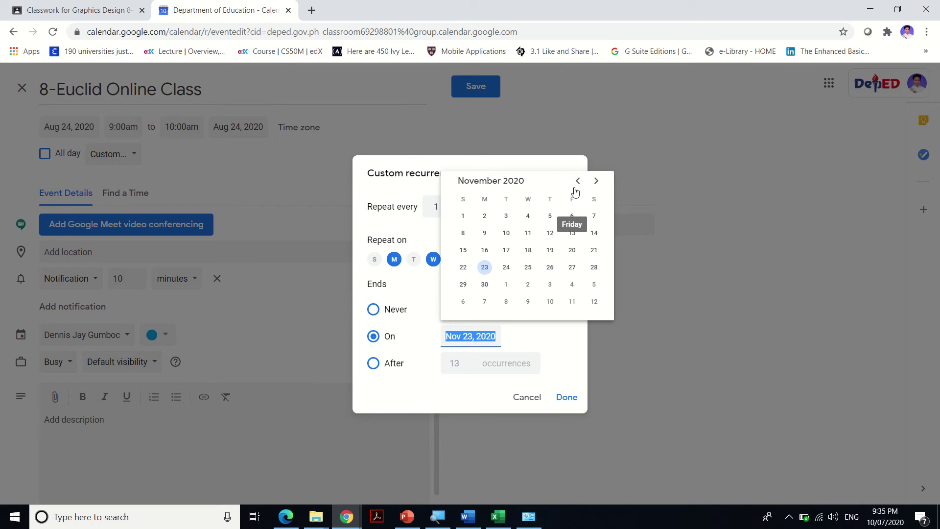
left_click(596, 181)
left_click(596, 181)
left_click(596, 181)
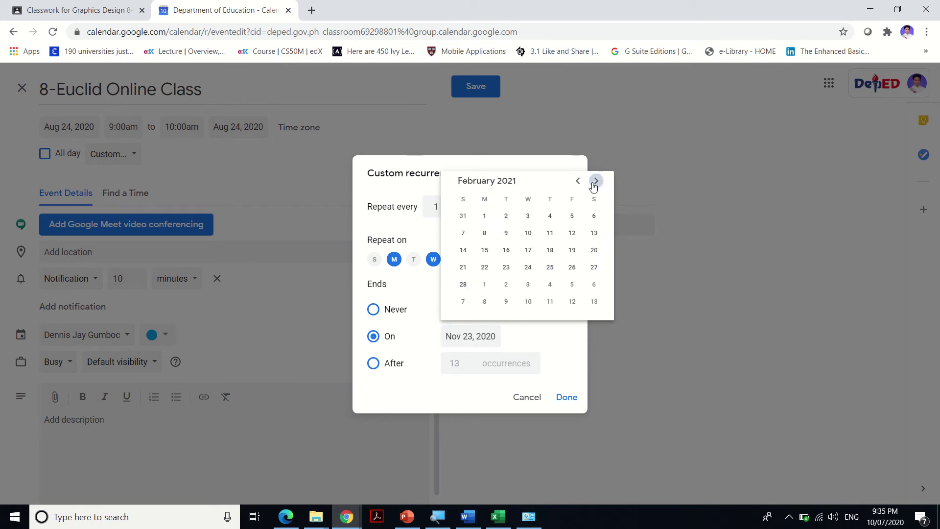
left_click(596, 182)
left_click(596, 181)
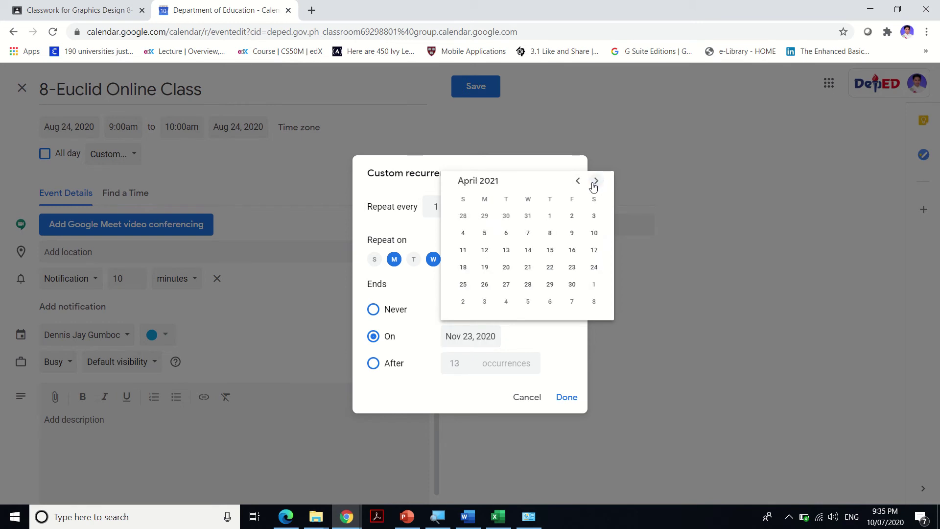
left_click(573, 284)
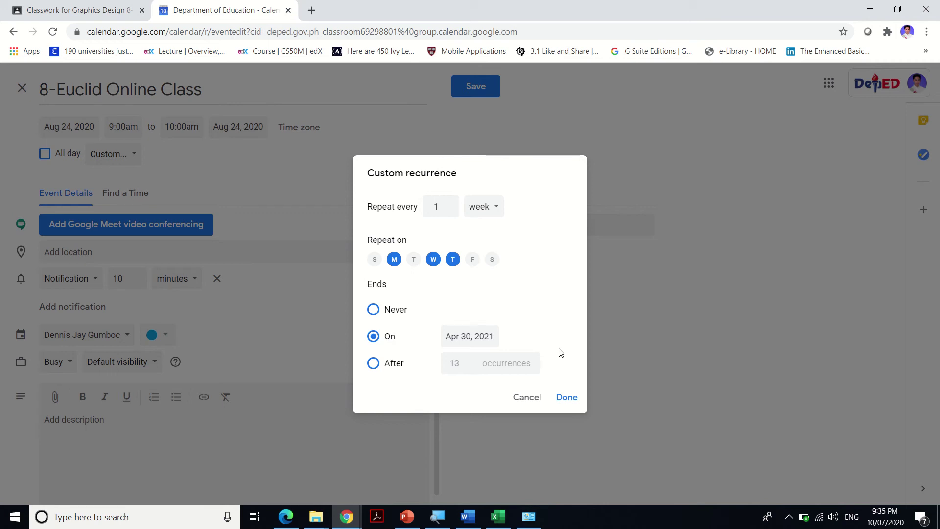
Confirm the custom recurrence and add Google Meet video conferencing to the event
left_click(566, 398)
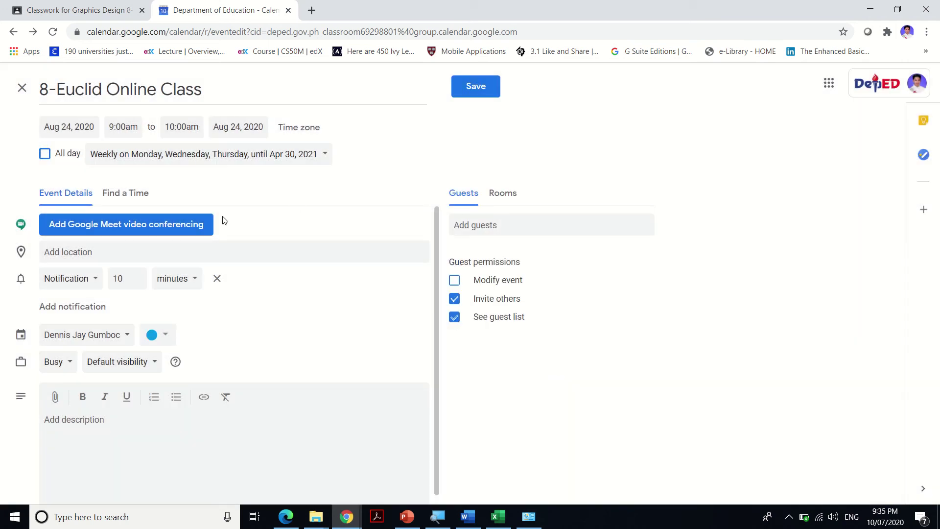
left_click(82, 229)
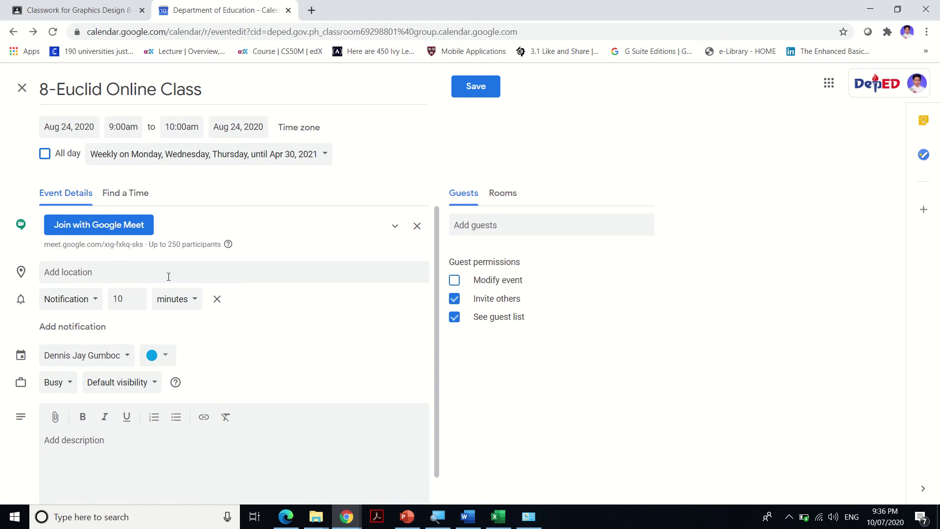
Review the reminder type options for the event and keep Notification selected
left_click(67, 271)
left_click(61, 289)
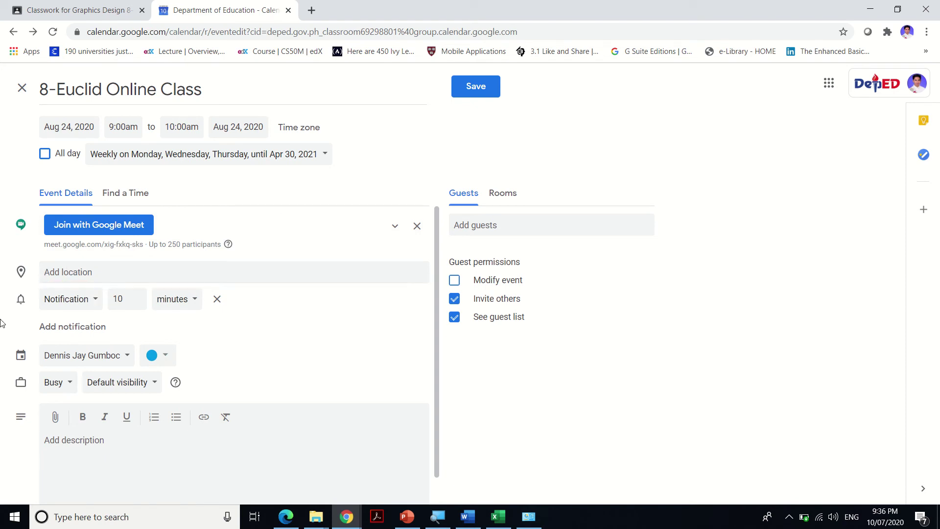
left_click(70, 304)
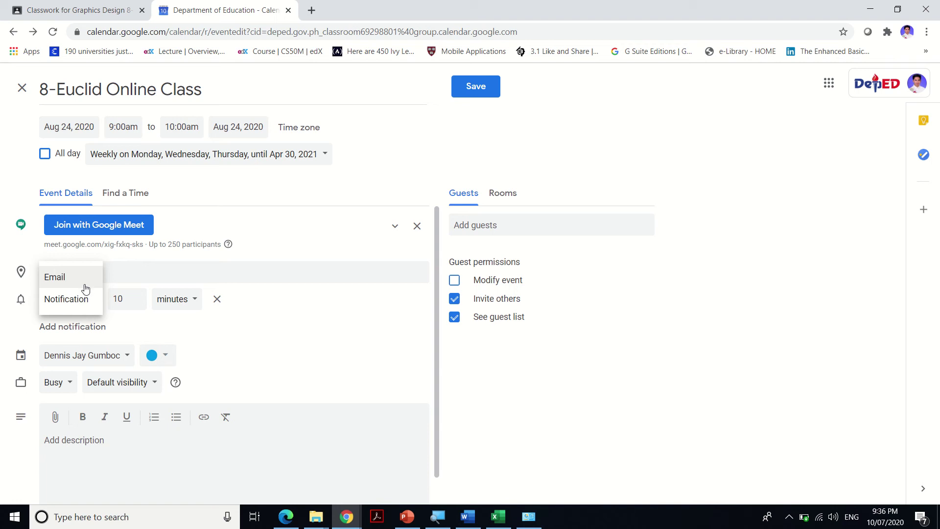
left_click(82, 305)
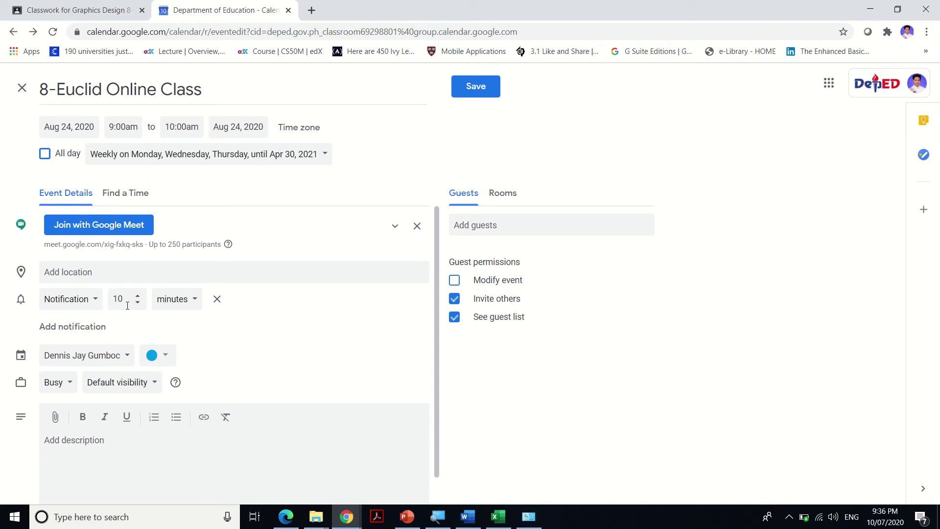
Assign the event to the Graphics Design 8-Euclid calendar and set its color to Blueberry
left_click(126, 359)
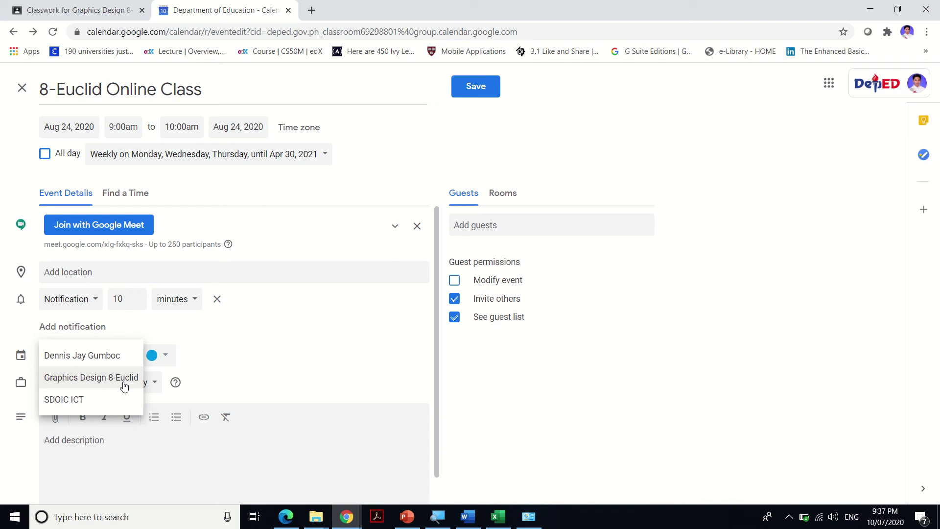
left_click(124, 386)
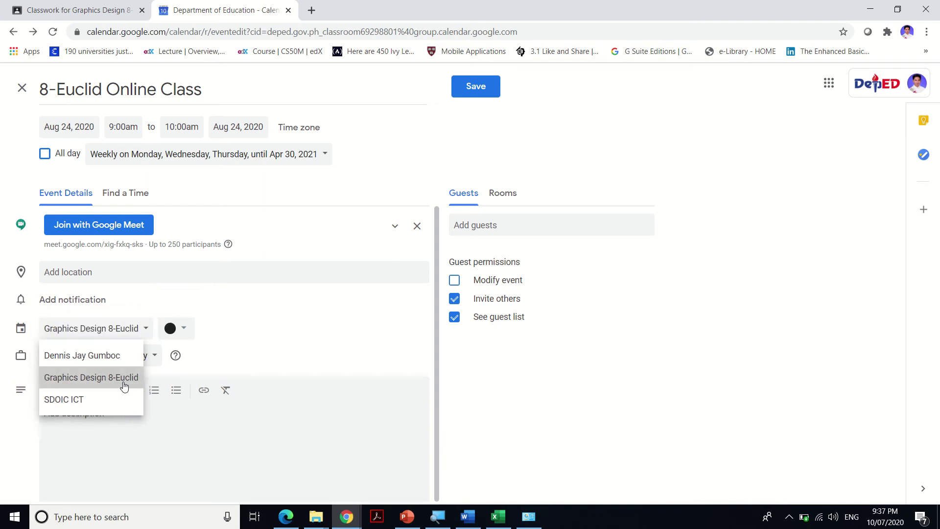
left_click(175, 331)
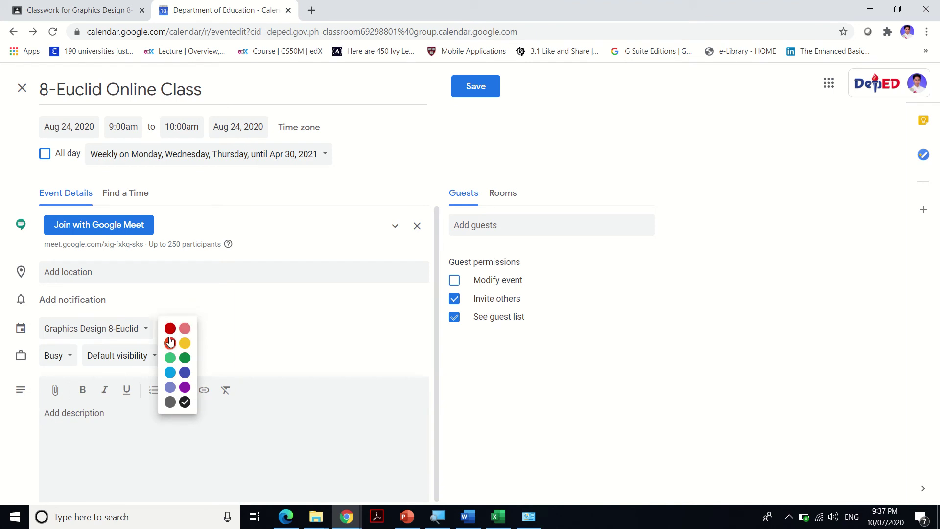
left_click(169, 342)
left_click(185, 330)
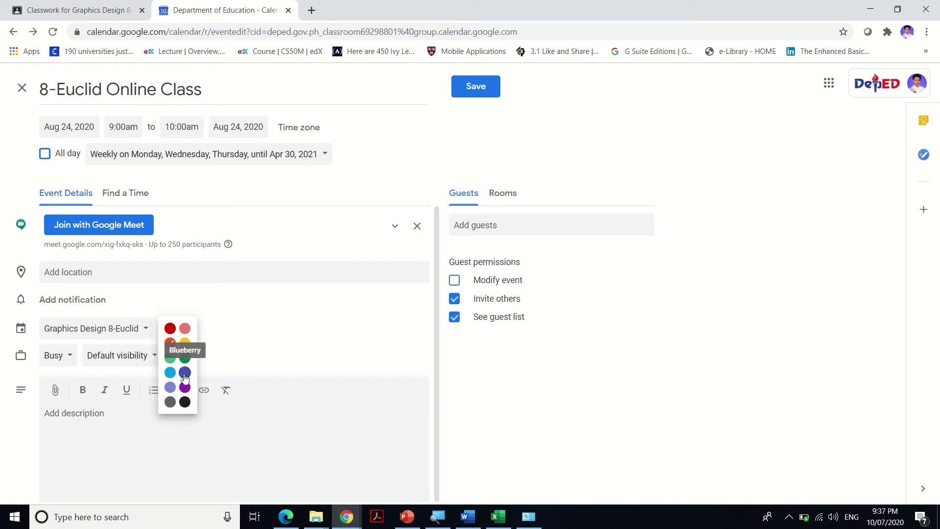
left_click(185, 374)
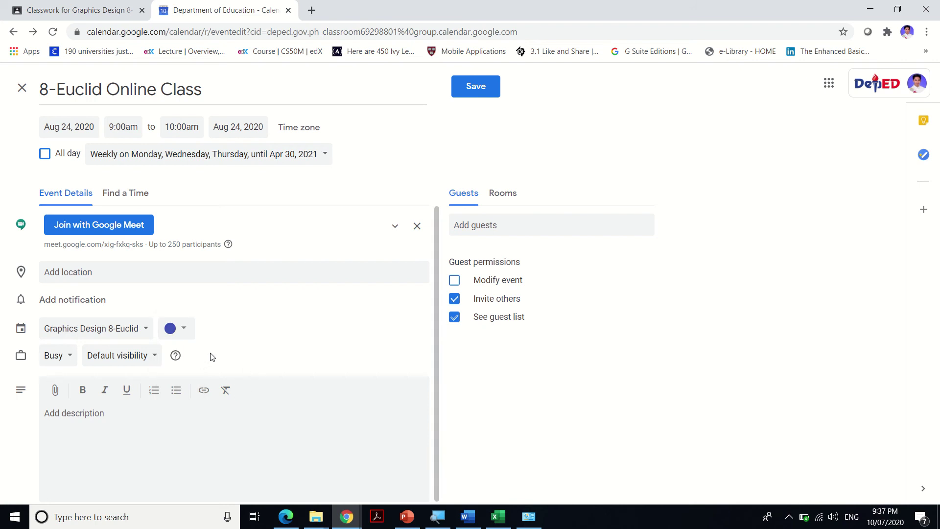
scroll(238, 348, "down", 1)
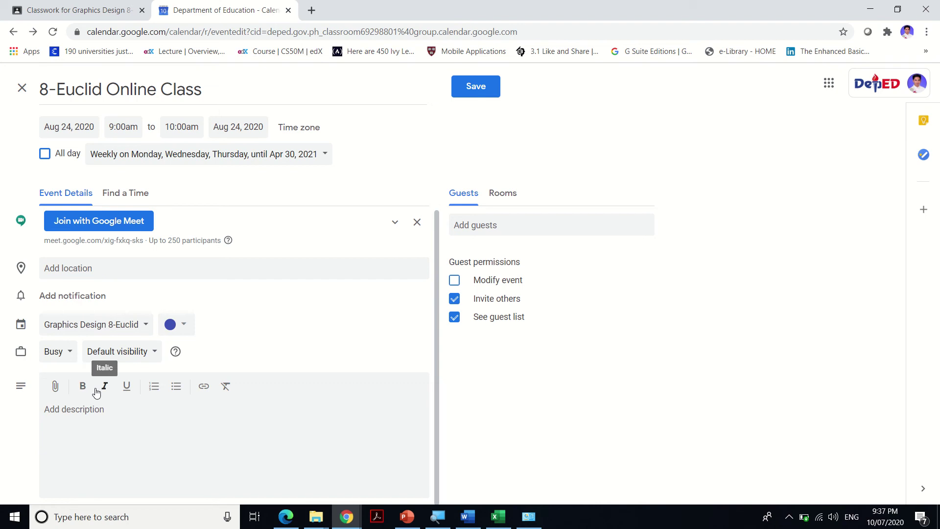
left_click(83, 410)
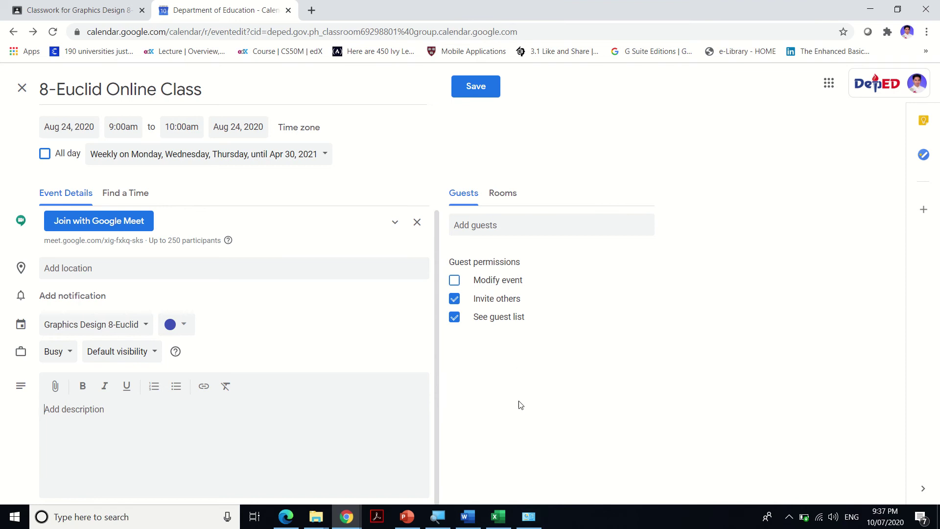
Switch to the Excel student list and copy the Gmail addresses in E7:E13 of the MORNING sheet
left_click(498, 516)
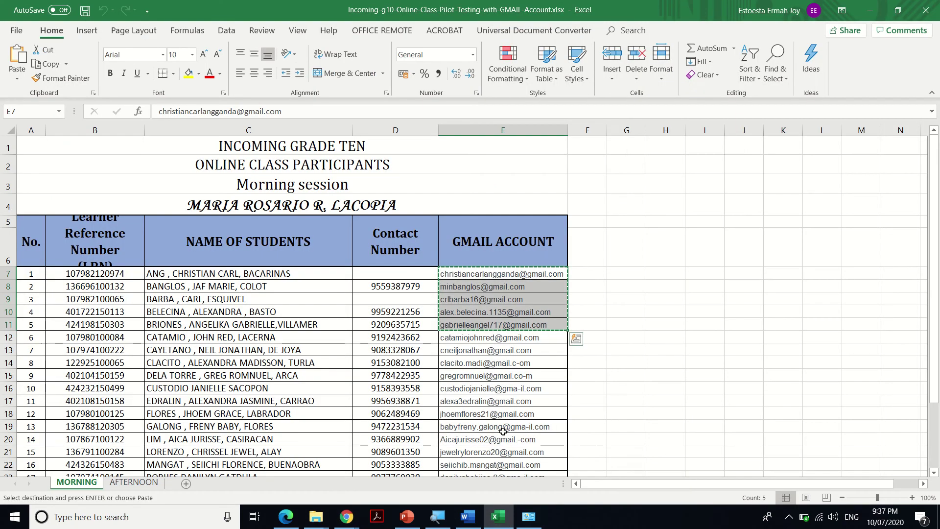
left_click(612, 393)
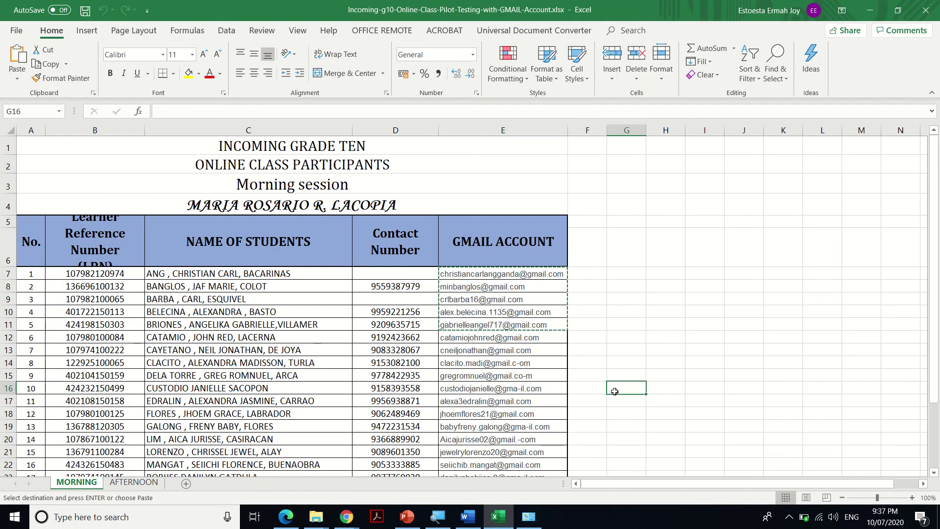
left_click(539, 312)
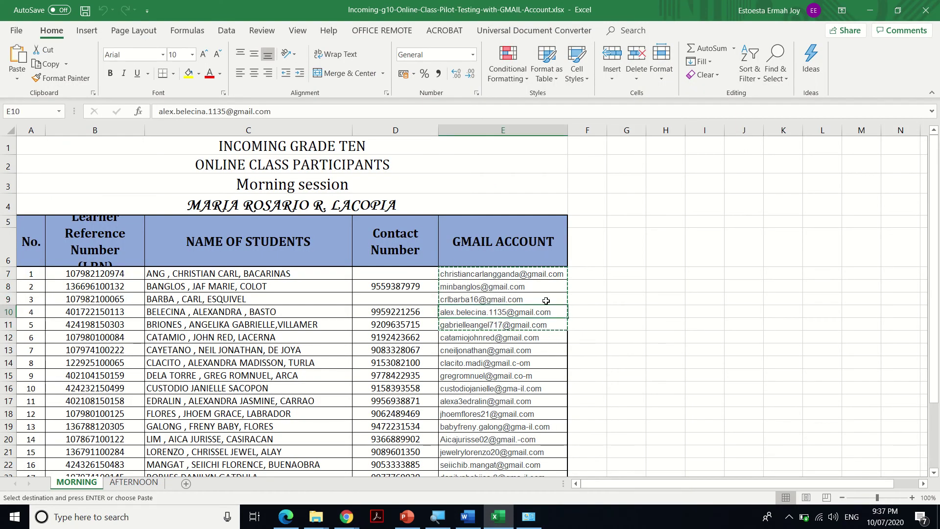
left_click_drag(541, 275, 541, 425)
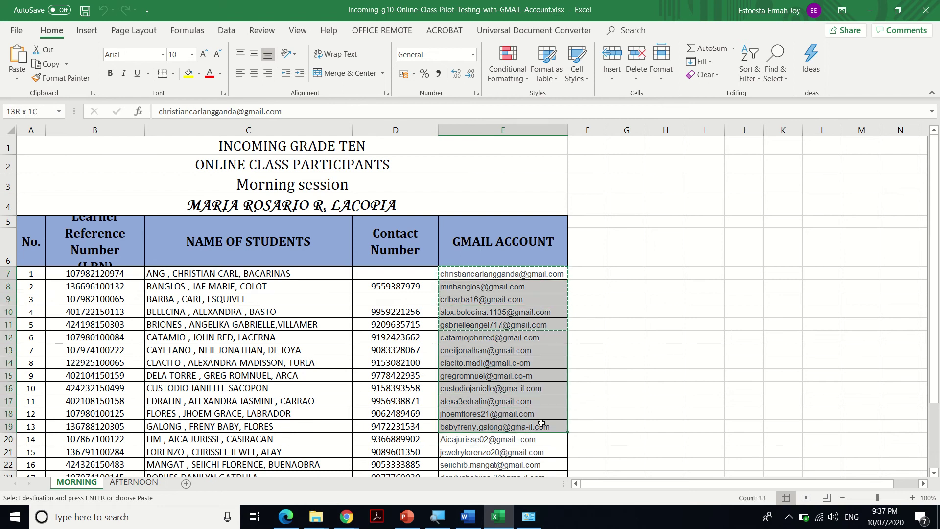
left_click(541, 425)
left_click(543, 281)
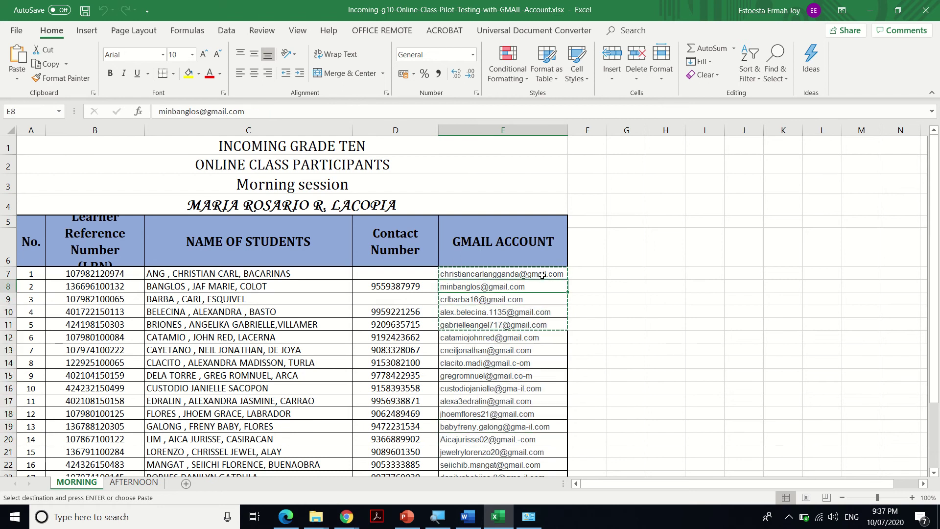
left_click_drag(542, 274, 537, 354)
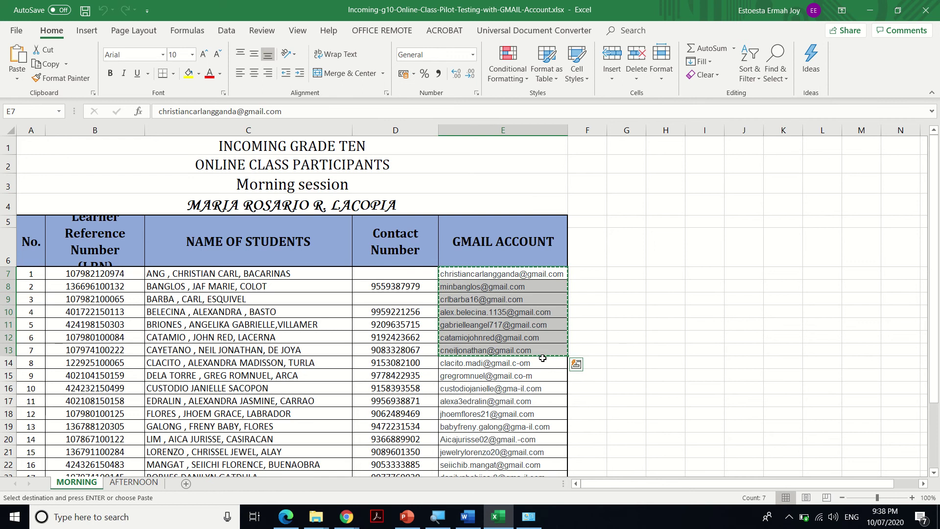
Retype the ending of the Gmail address in cell E14 as .com
double_click(542, 363)
key("BackSpace")
key("BackSpace")
key("BackSpace")
type("om")
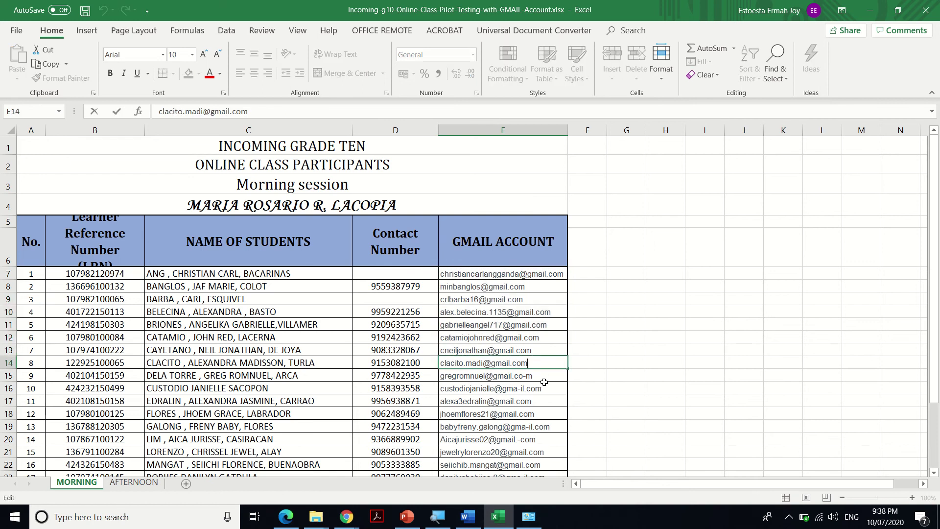
key("Return")
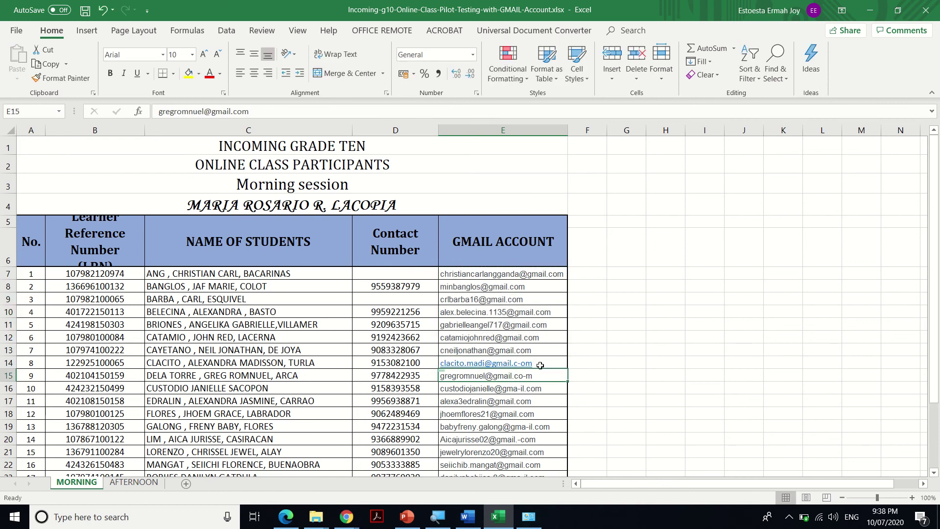
Reopen the Gmail address in cell E7 for editing and undo the edit
left_click(528, 276)
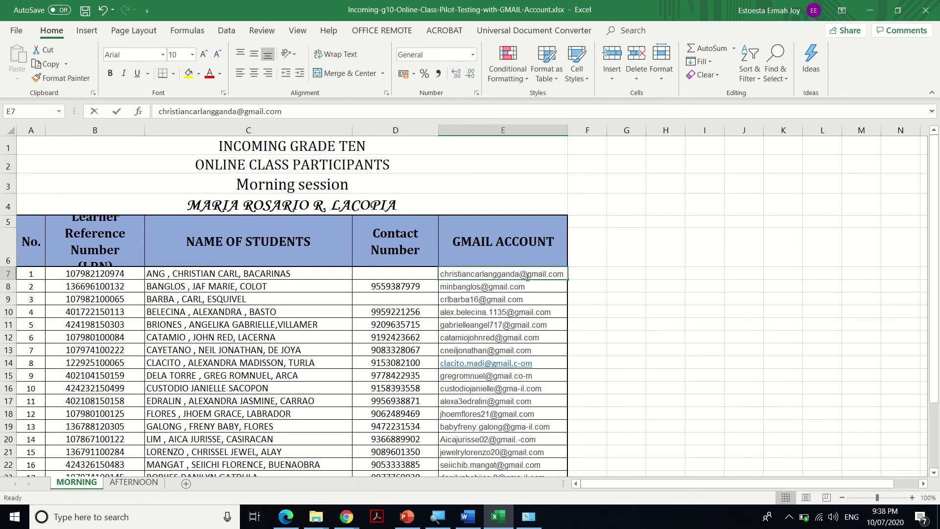
key("F2")
left_click(627, 324)
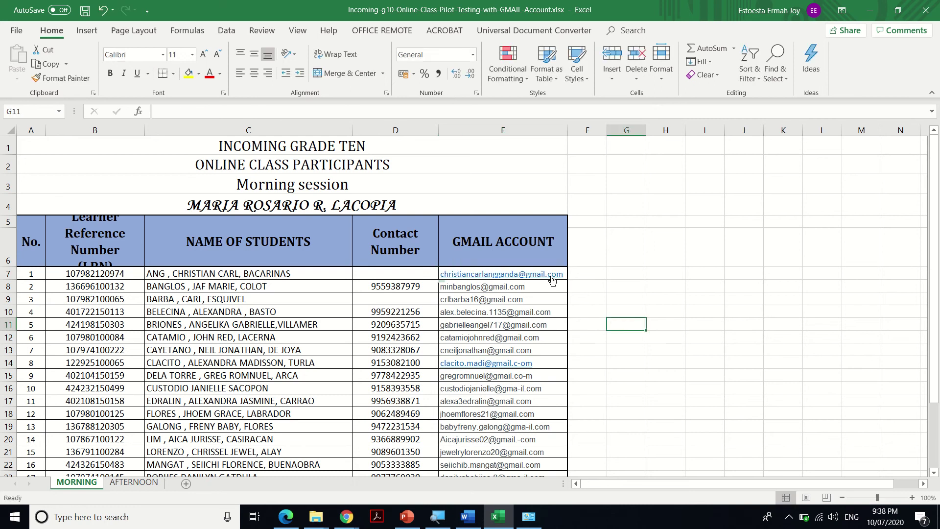
key("ctrl+z")
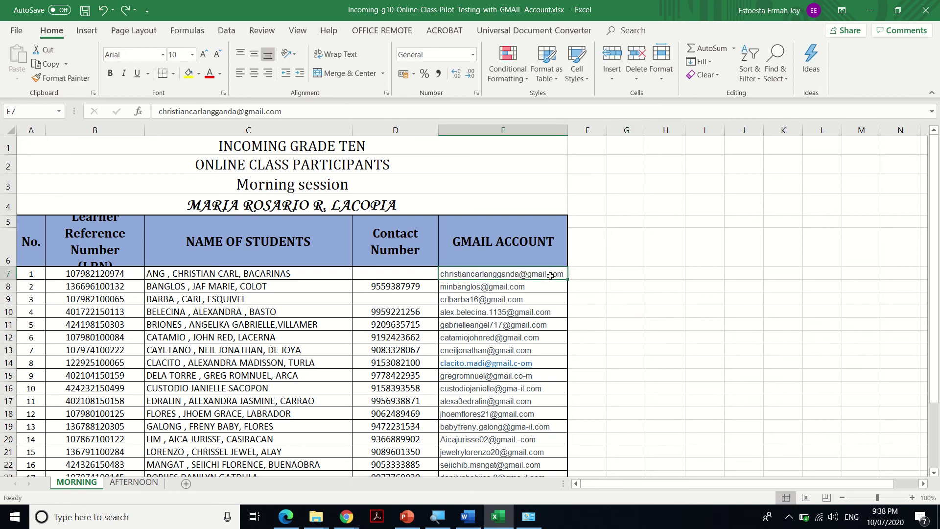
Copy the student e-mail addresses in E7:E13, switch to Google Calendar in Chrome, and add them all as guests of the event
left_click_drag(550, 272, 549, 346)
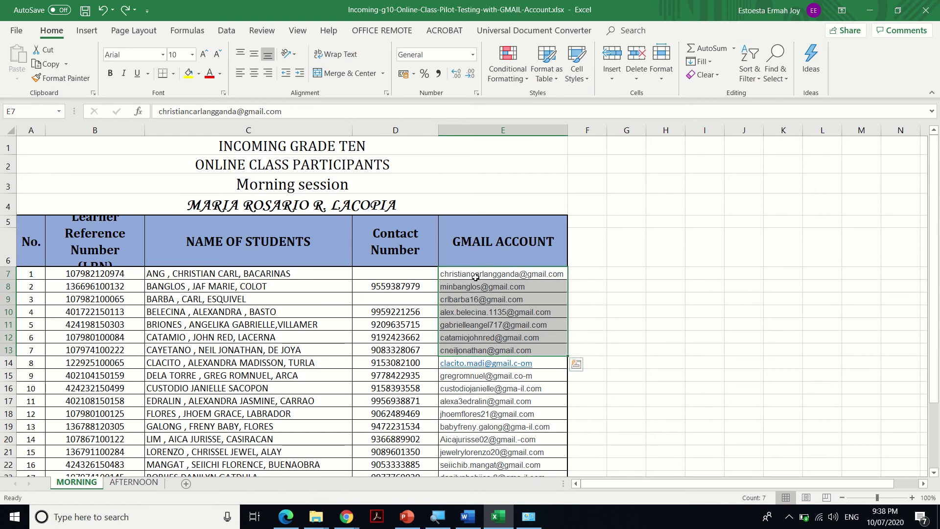
key("ctrl+c")
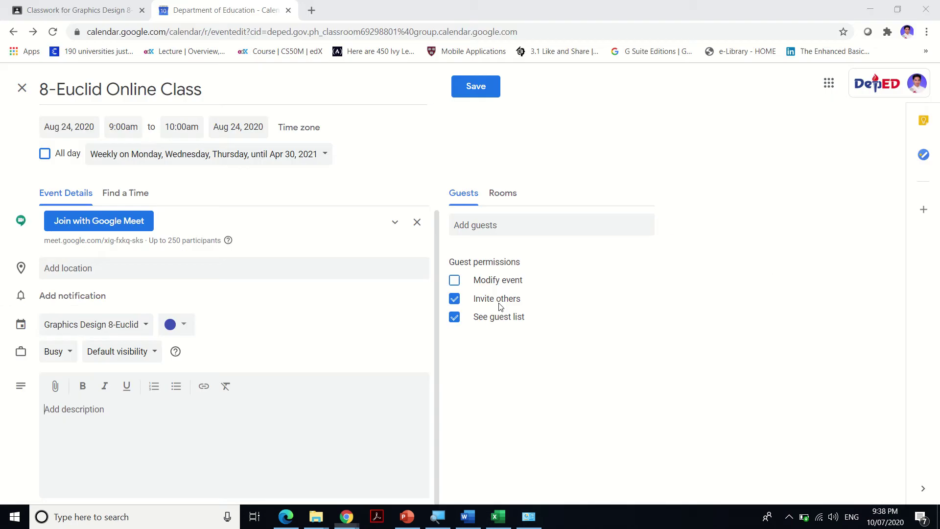
key("alt+Tab")
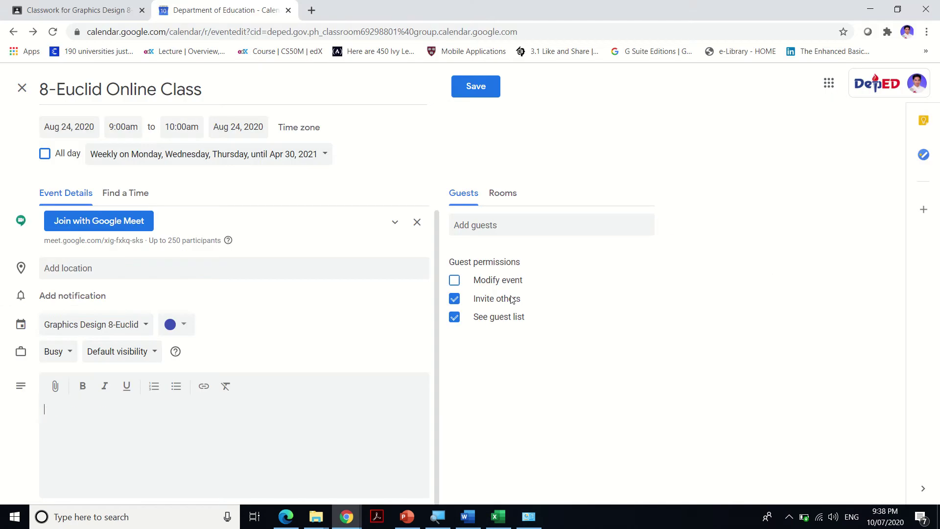
left_click(504, 226)
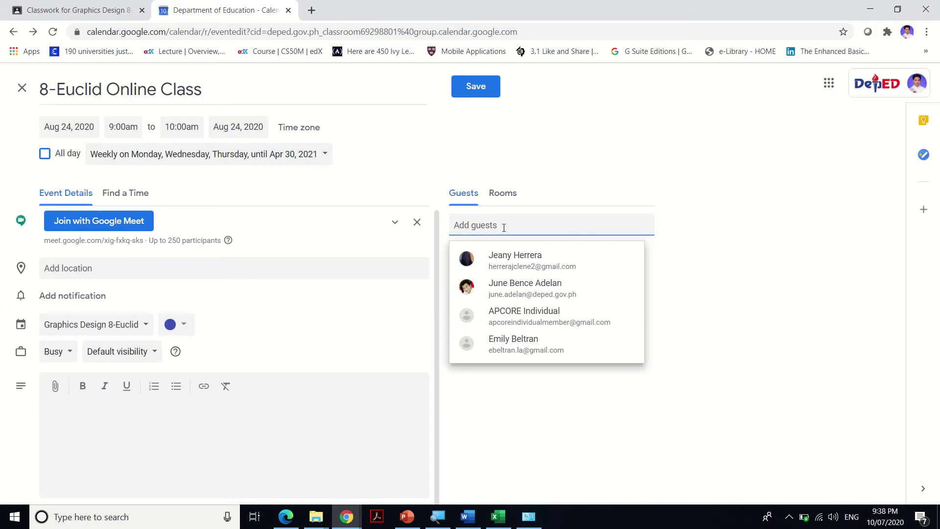
key("ctrl+v")
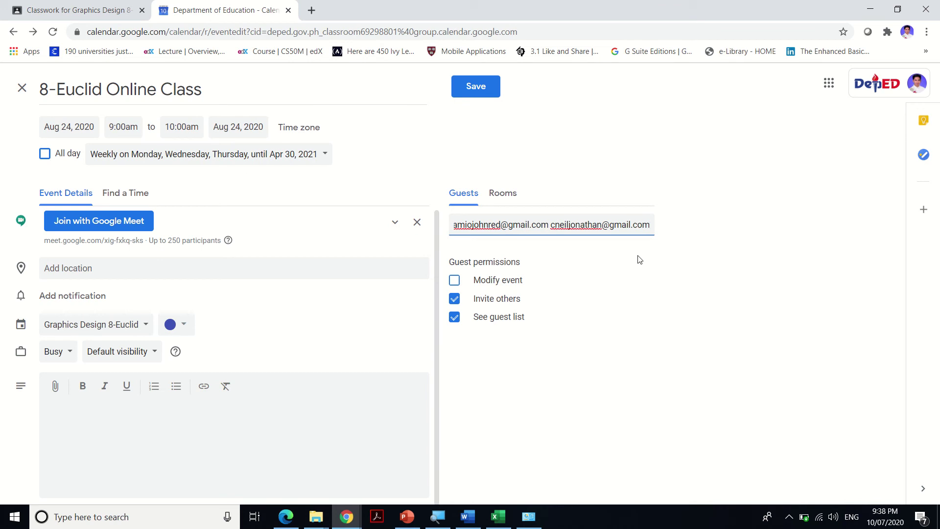
key("Return")
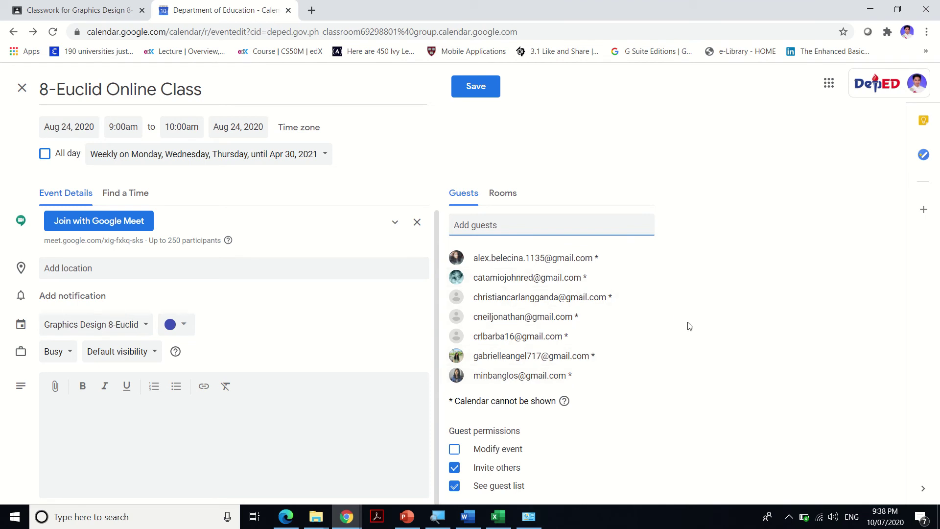
Search the guest suggestions for "denn" and add the suggested contact's e-mail as another guest
left_click(636, 231)
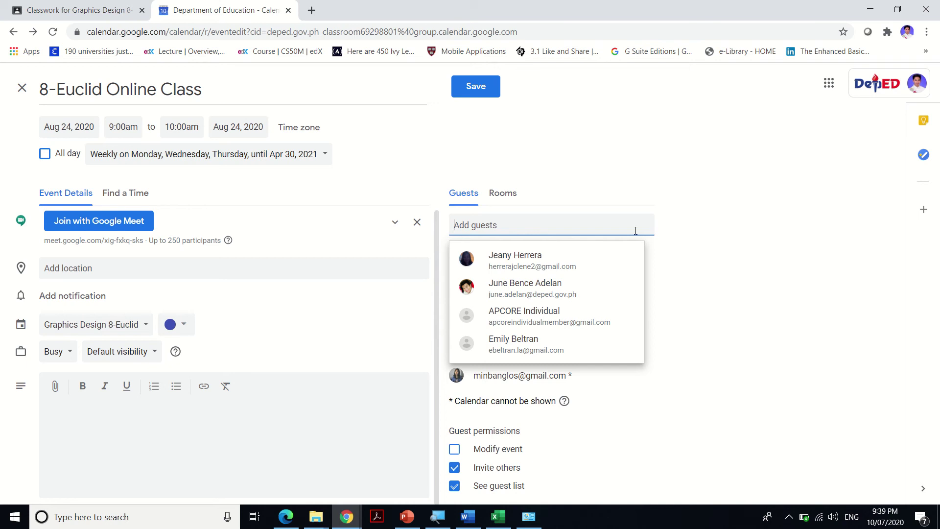
type("denn")
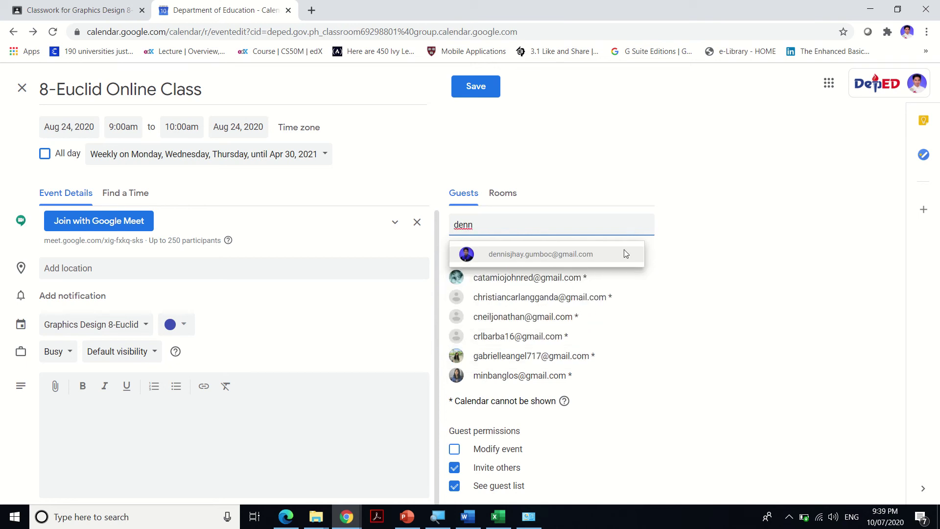
left_click(588, 255)
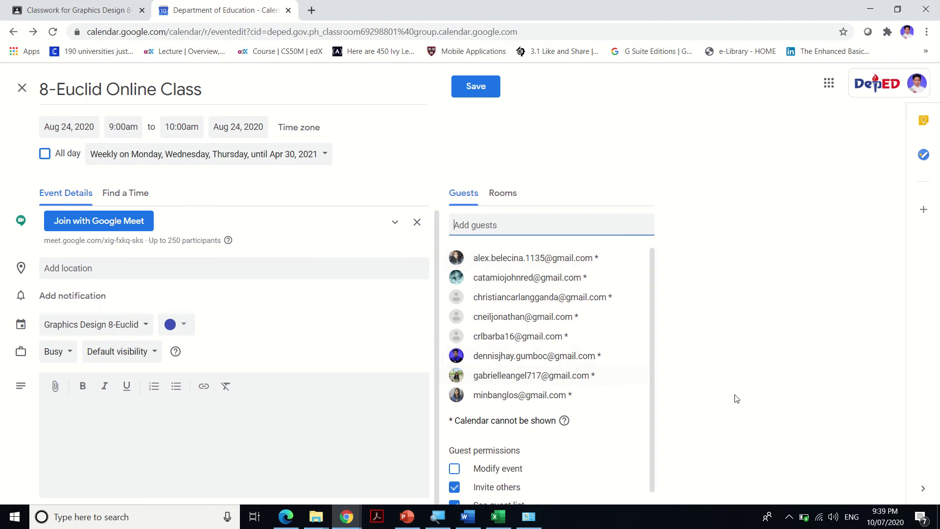
Review the guest list and guest permissions, and save the event
scroll(639, 401, "down", 1)
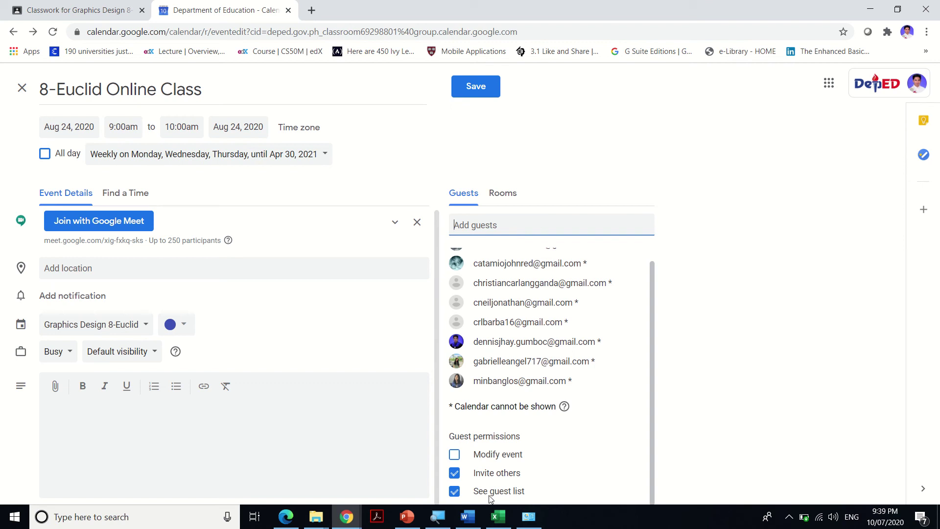
mouse_move(618, 383)
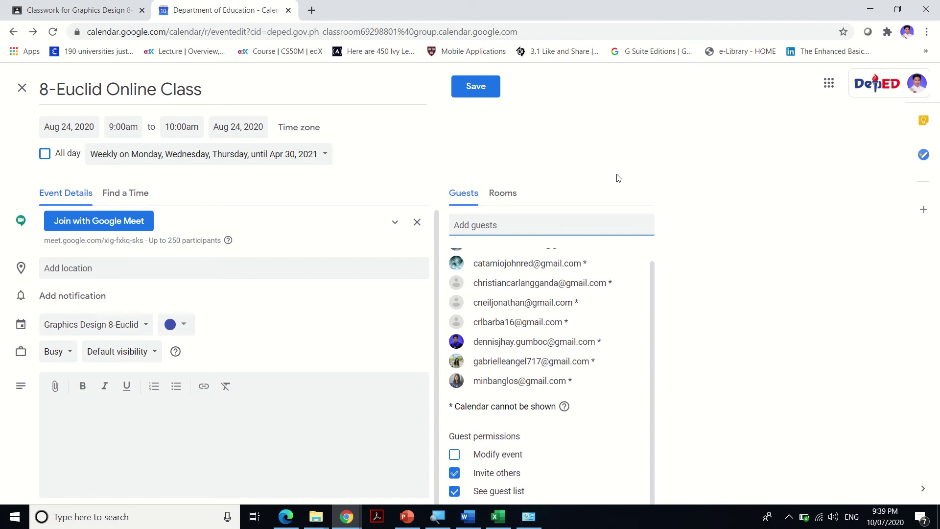
left_click(492, 93)
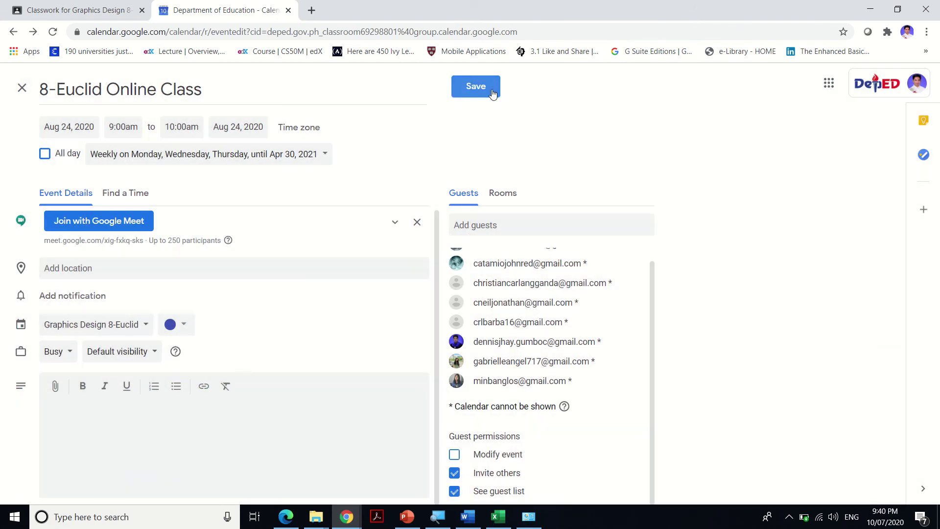
Save the 8-Euclid Online Class event, send the invitation emails and approve inviting the guests from outside the organization
left_click(491, 90)
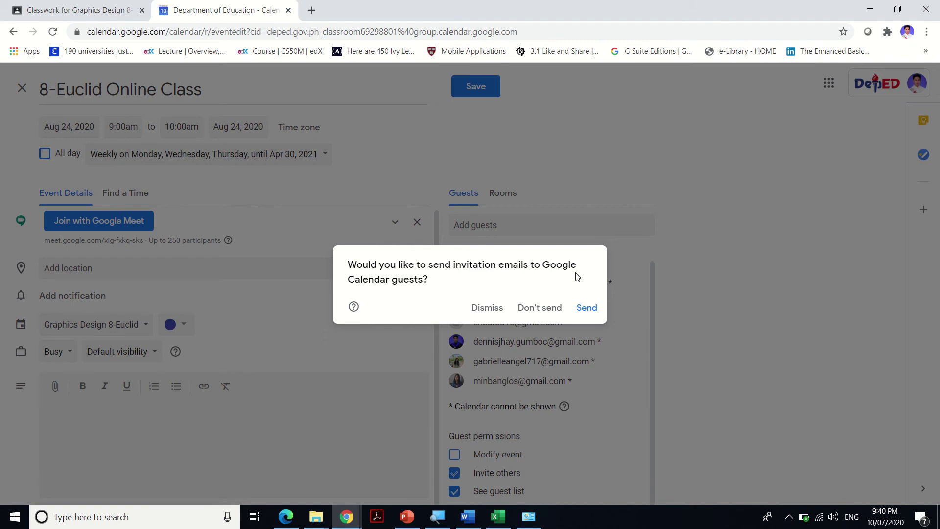
left_click(592, 310)
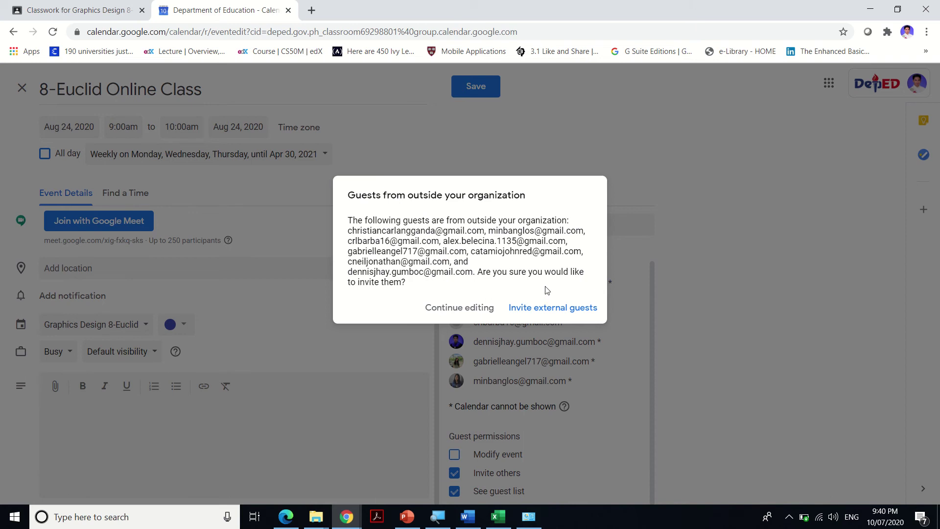
left_click(566, 311)
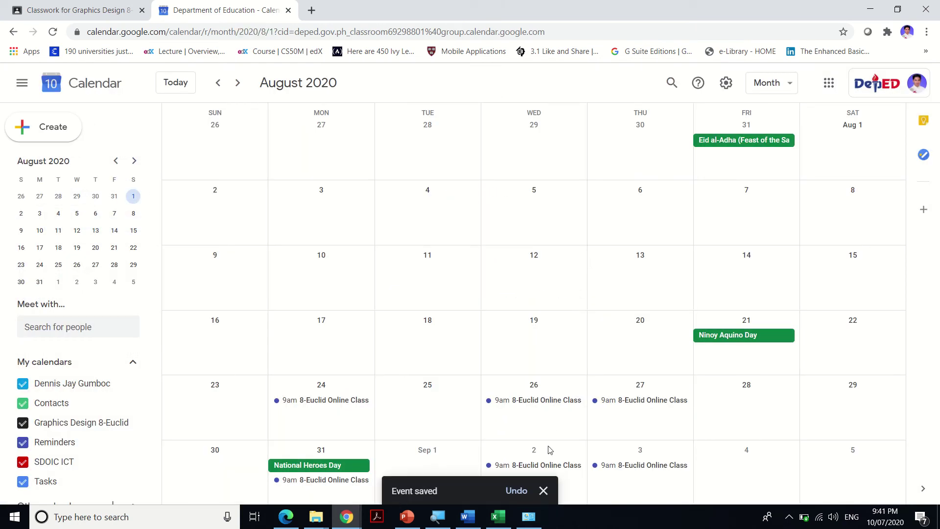
left_click(544, 490)
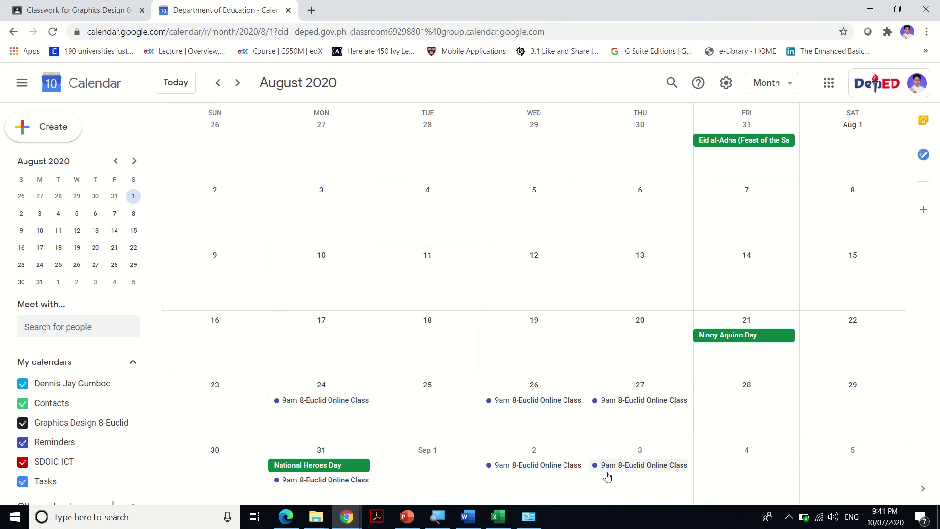
Check the recurring class events month by month from September 2020 to June 2021, and return to April 2021
left_click(237, 83)
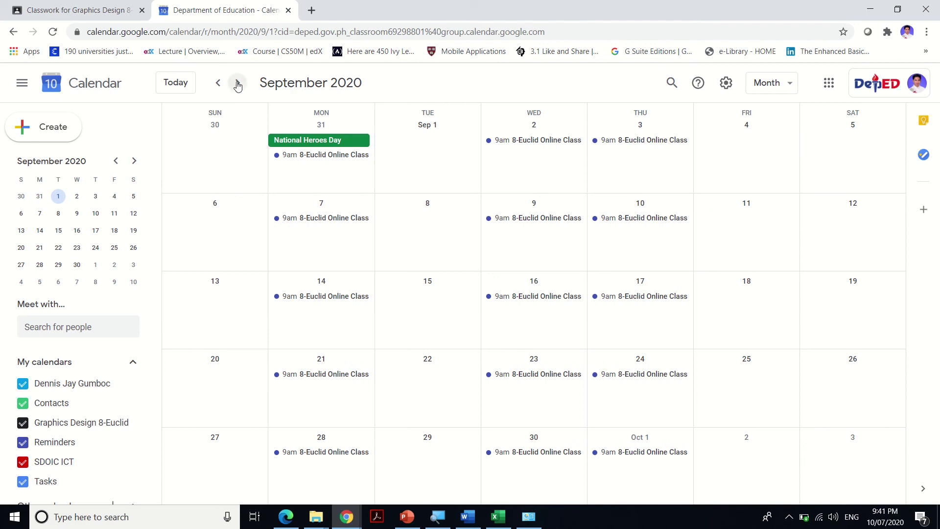
left_click(237, 84)
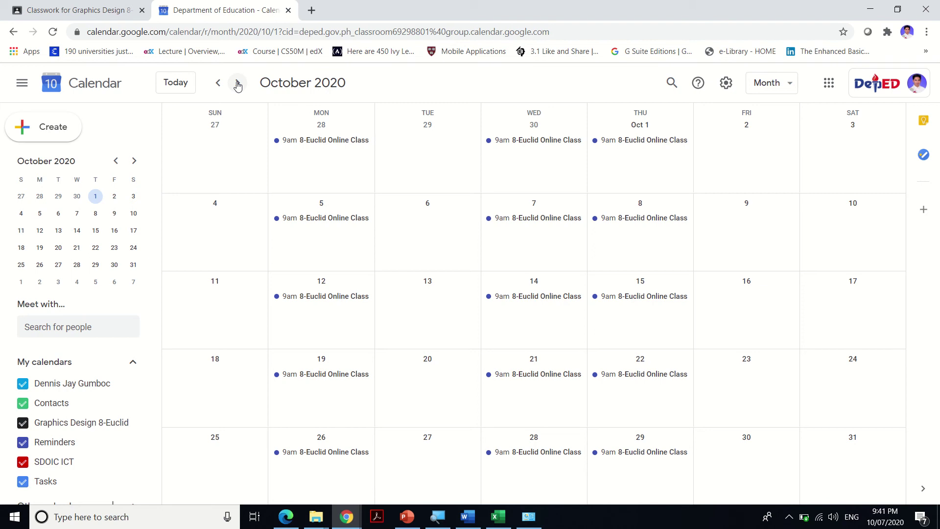
left_click(238, 85)
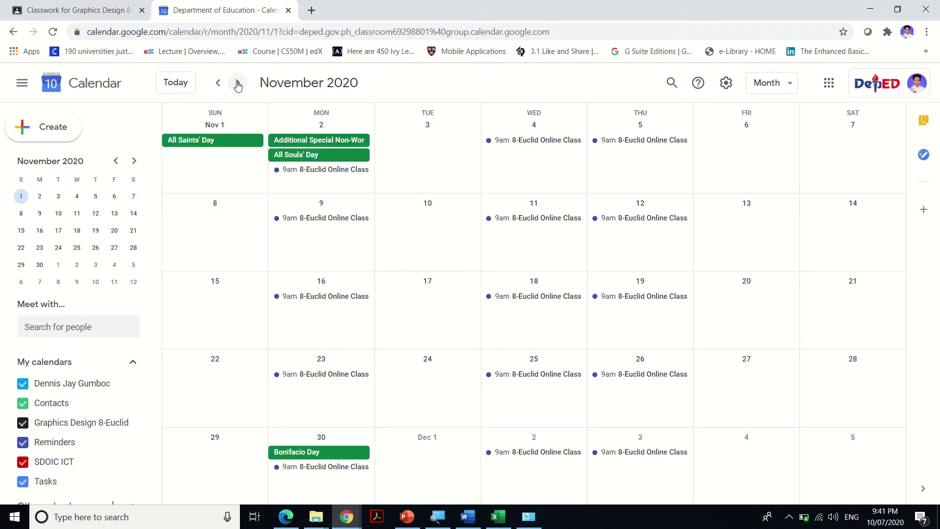
left_click(238, 84)
left_click(237, 84)
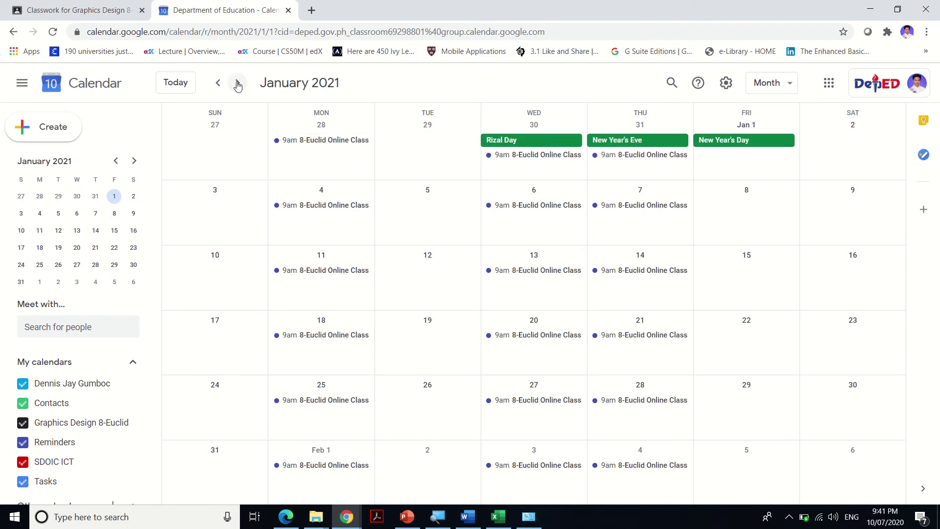
left_click(238, 85)
double_click(237, 84)
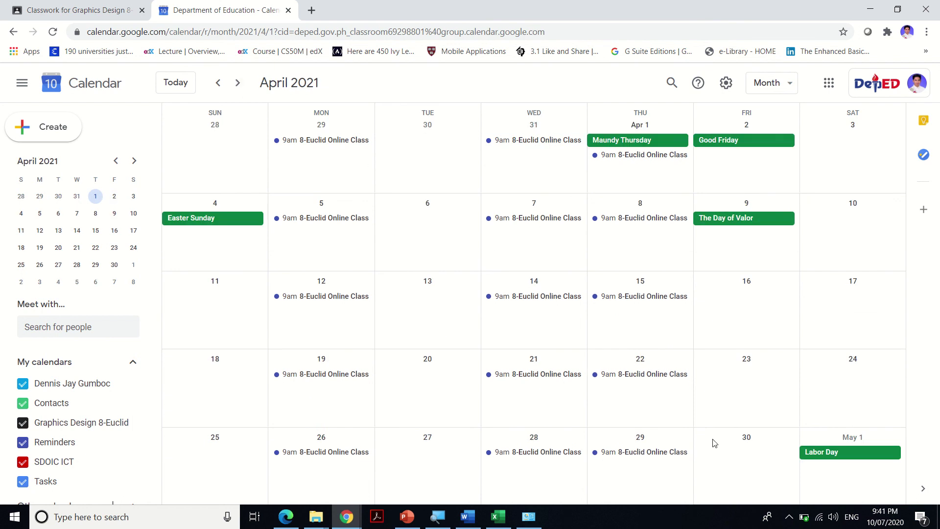
left_click(239, 83)
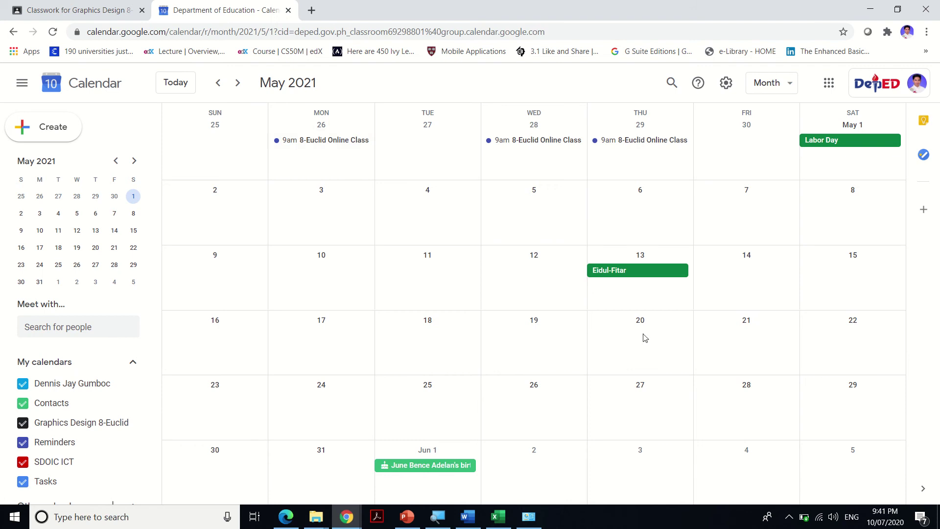
left_click(238, 83)
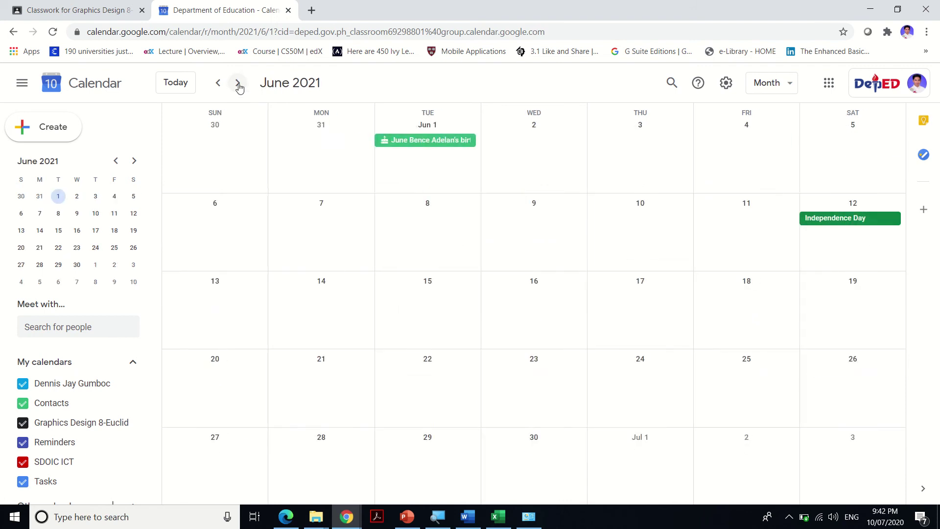
left_click(221, 86)
left_click(224, 87)
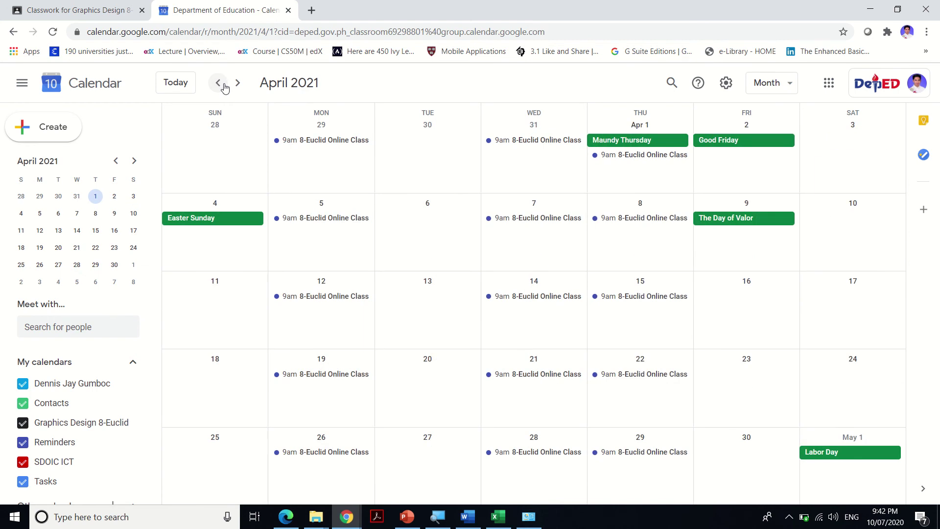
Compare the Google Meet link across the April 5, 12, 19 and 26 occurrences of 8-Euclid Online Class
left_click(333, 225)
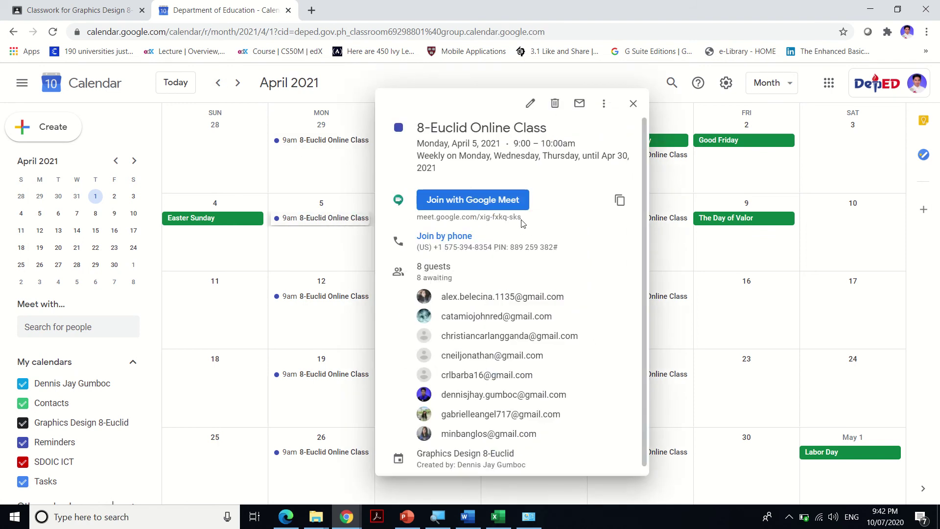
left_click_drag(492, 217, 536, 230)
mouse_move(537, 228)
double_click(347, 298)
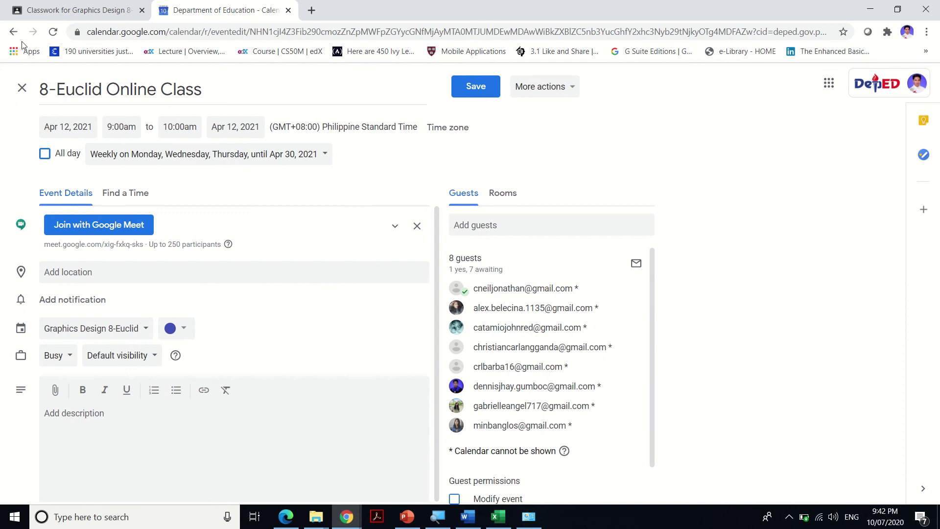
left_click(18, 94)
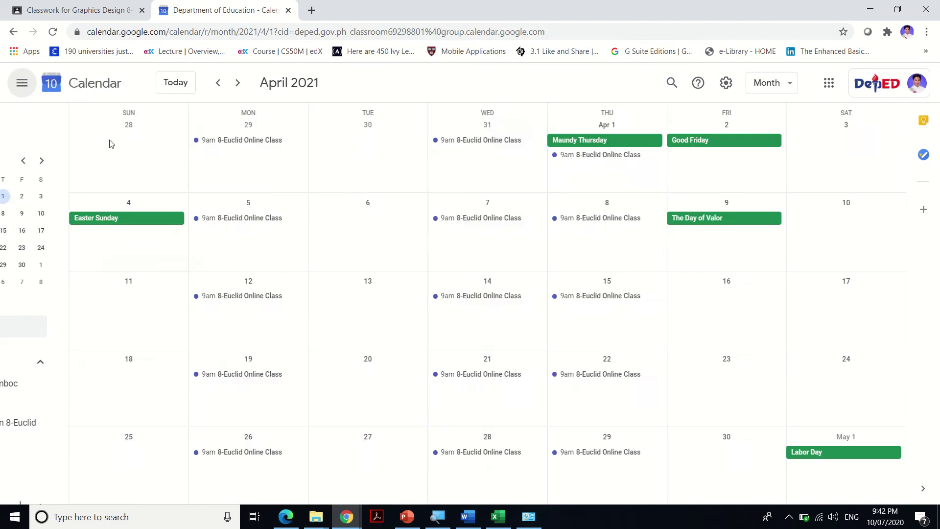
left_click(204, 297)
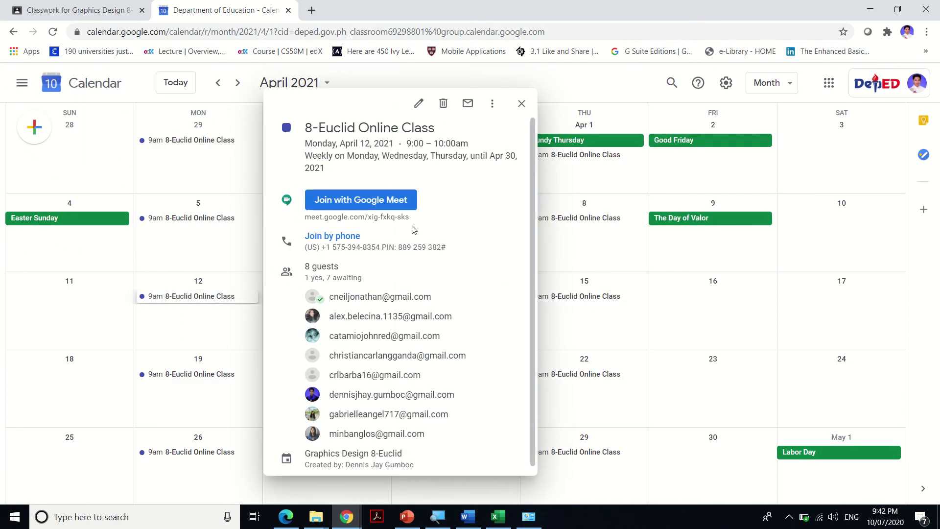
left_click_drag(420, 221, 357, 209)
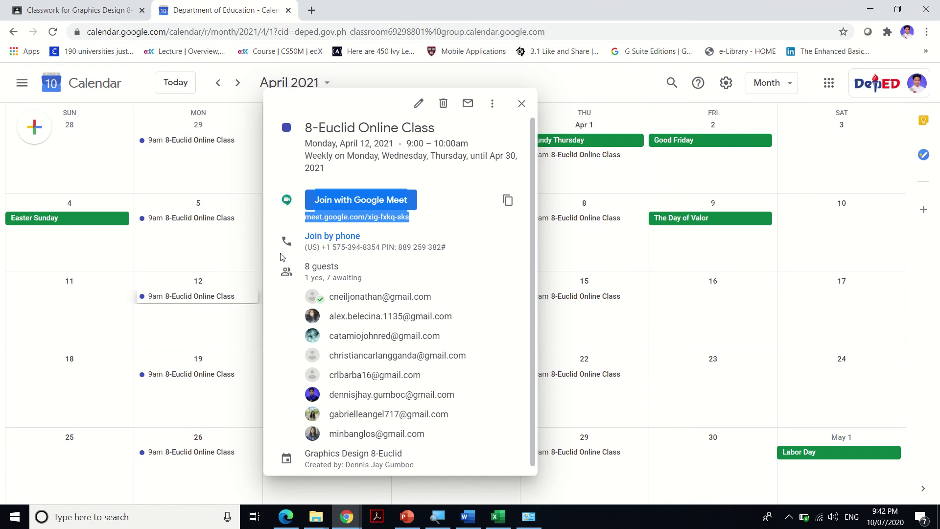
left_click(198, 374)
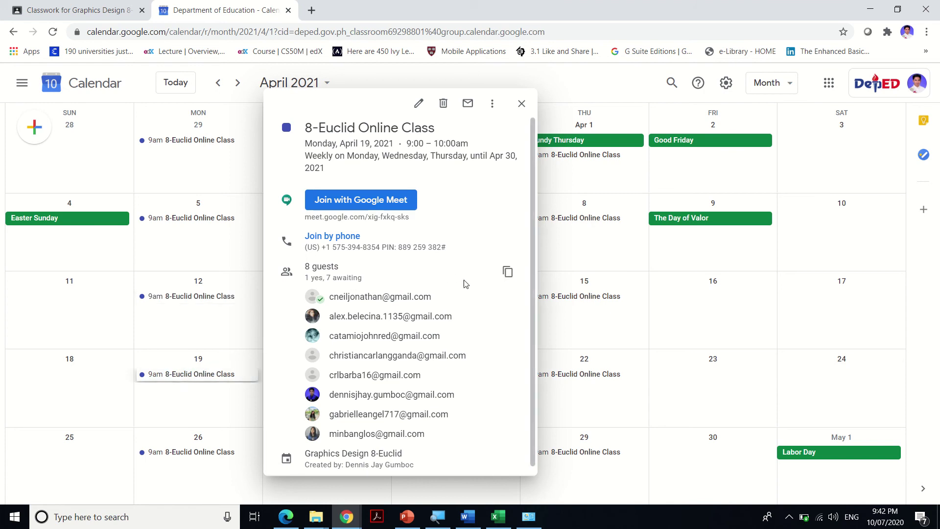
left_click(212, 454)
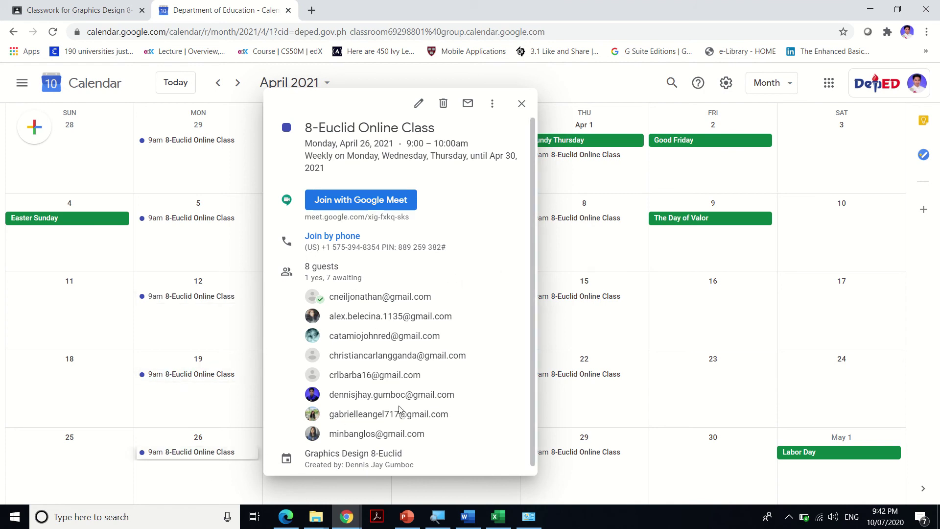
Copy the conference link from the April 8 class event and open the Graphics Design 8-Euclid Stream in Google Classroom
left_click(608, 224)
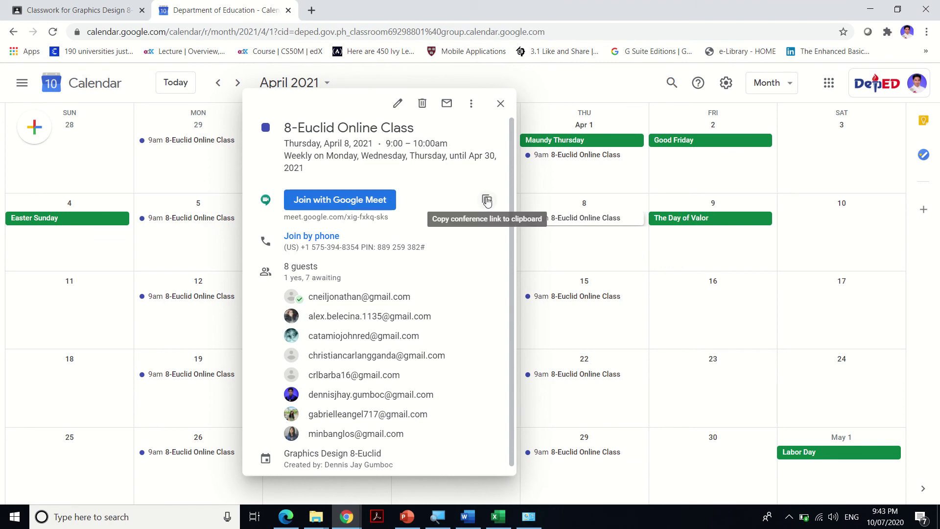
left_click(487, 201)
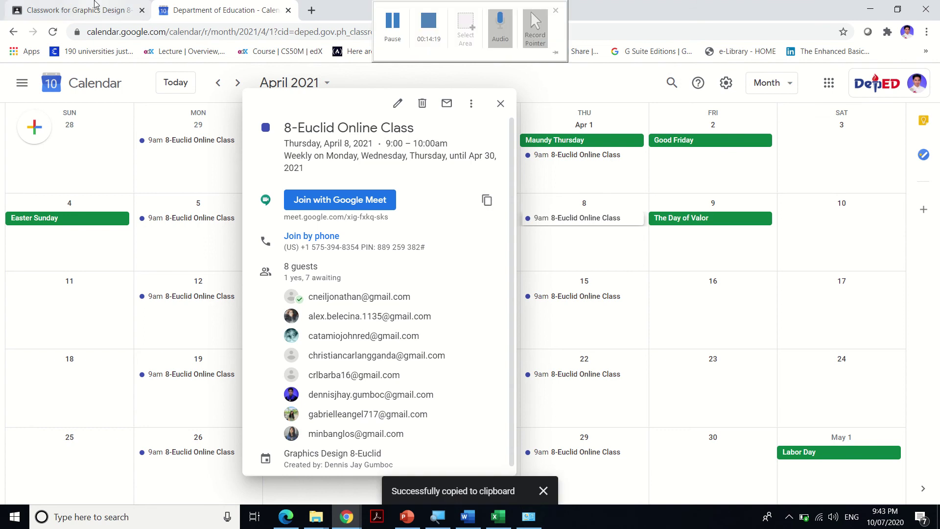
left_click(94, 6)
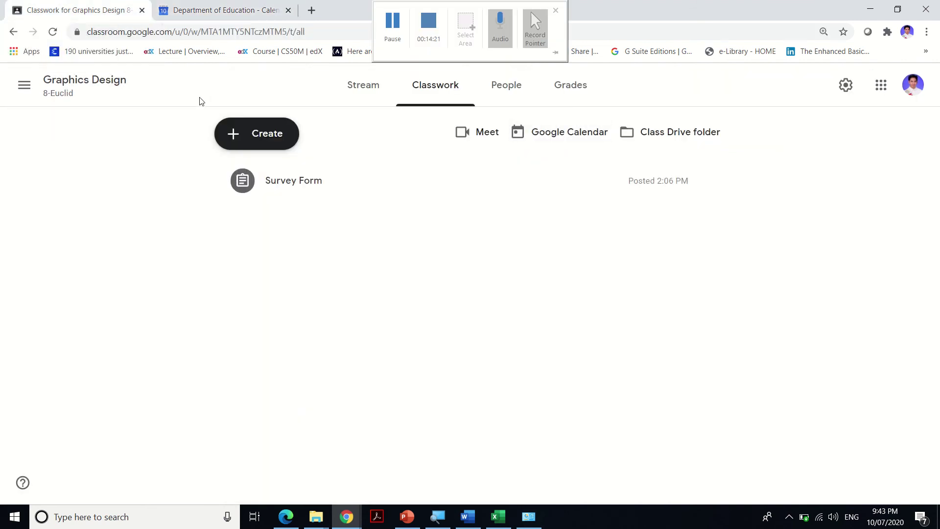
left_click(363, 100)
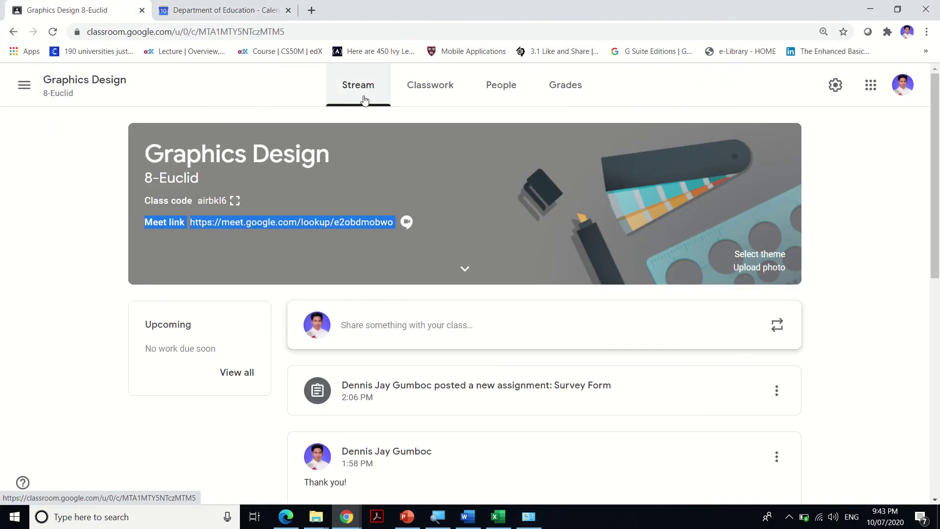
left_click(27, 247)
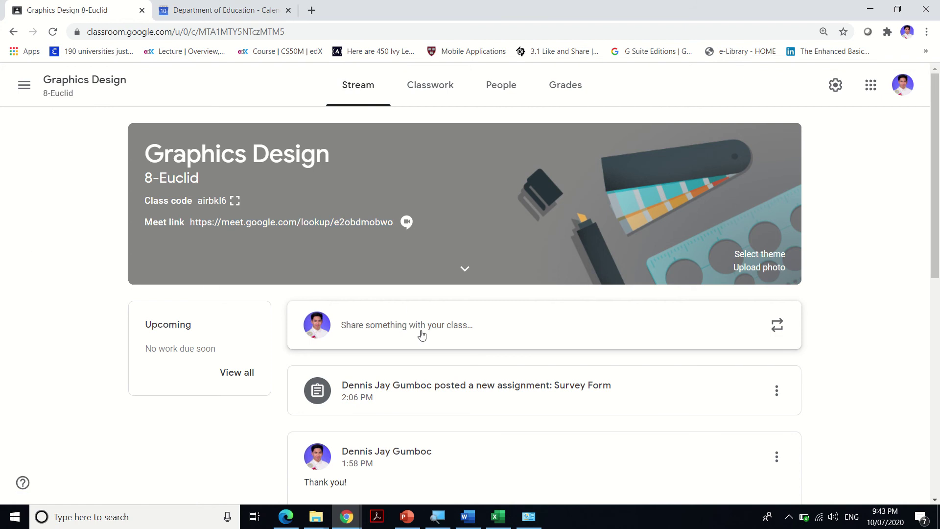
Write a class announcement reading "Good day. This will serve as our Official GMeet Link for the whole School Year."
left_click(445, 332)
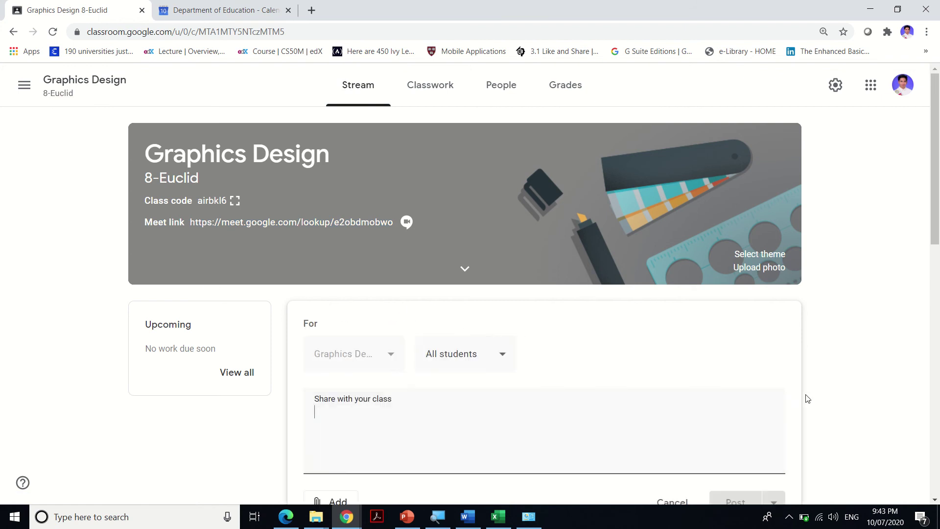
scroll(808, 399, "down", 2)
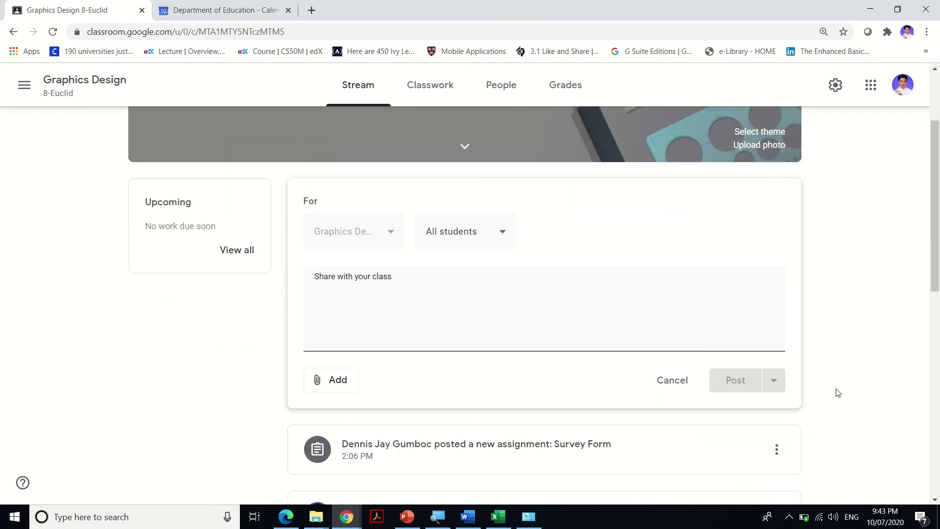
type("GOod d")
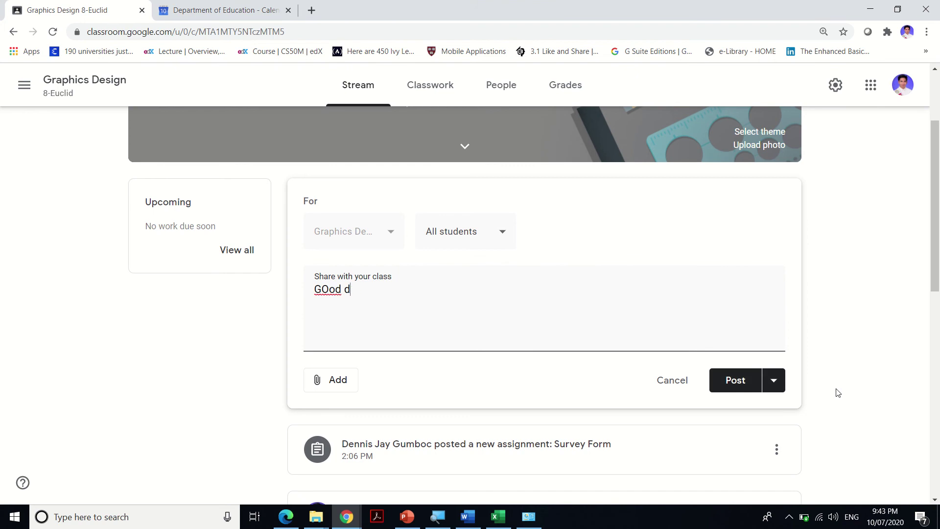
key("BackSpace")
key("BackSpace")
key("BackSpace")
key("BackSpace")
key("BackSpace")
type("ood day. This will serves as")
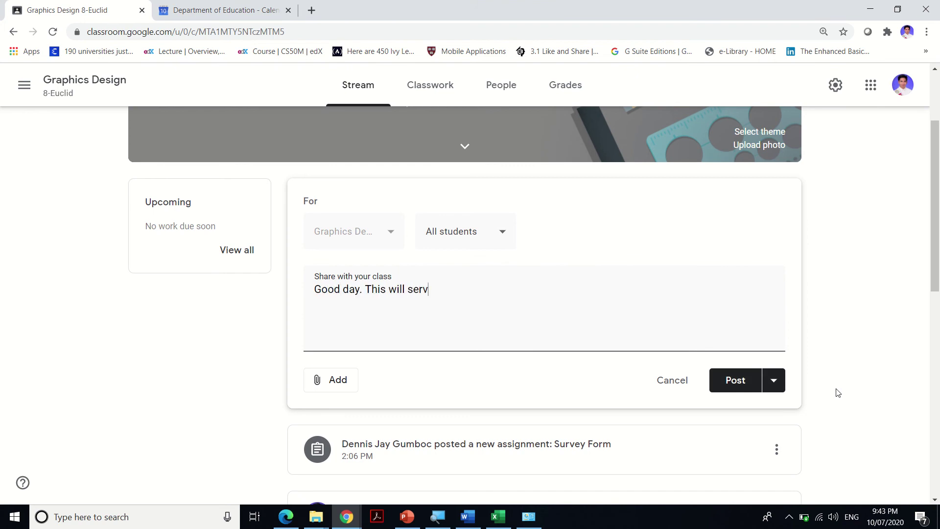
key("BackSpace")
key("BackSpace")
key("BackSpace")
key("BackSpace")
key("BackSpace")
type("as o")
type("ur P")
key("BackSpace")
type("Official G")
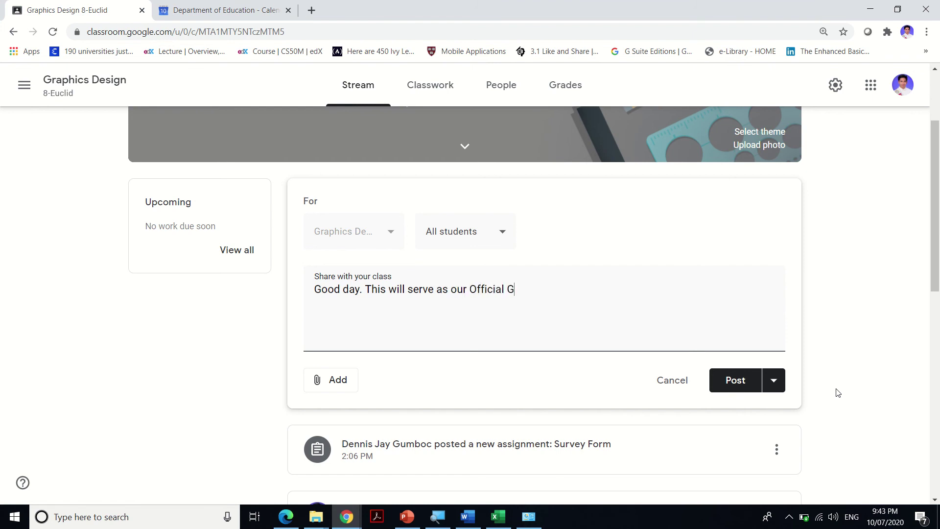
type("Meet Link for the whole")
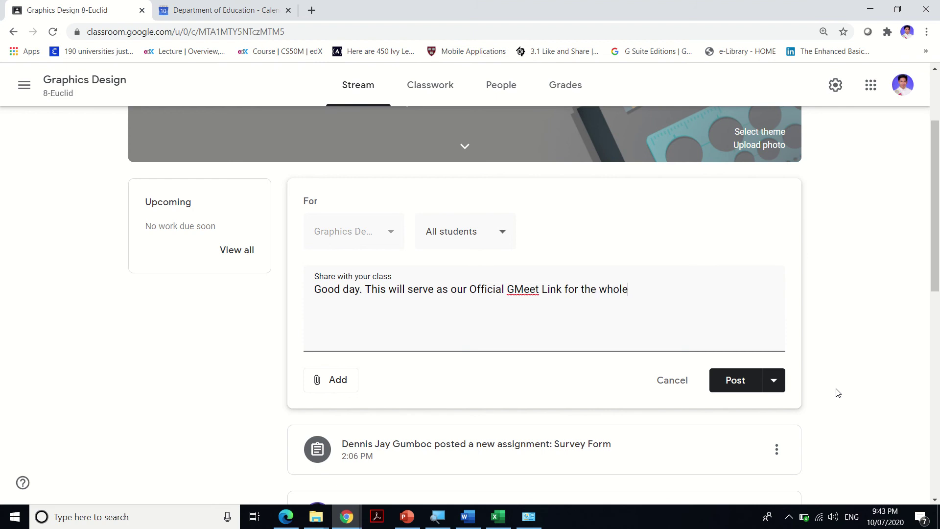
type(" School Year.")
Attach the copied Google Meet link to the announcement as a link instead of placing it in the text
key("ctrl+v")
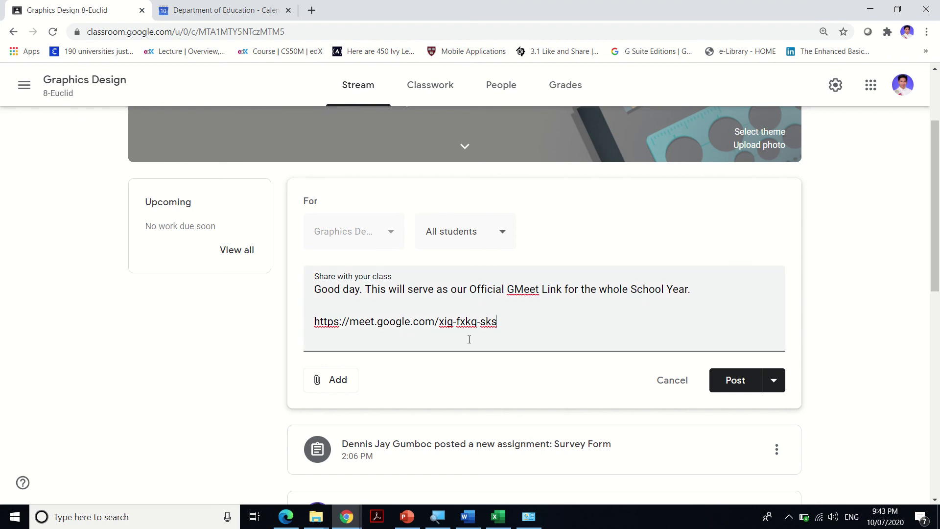
key("ctrl+z")
left_click(348, 385)
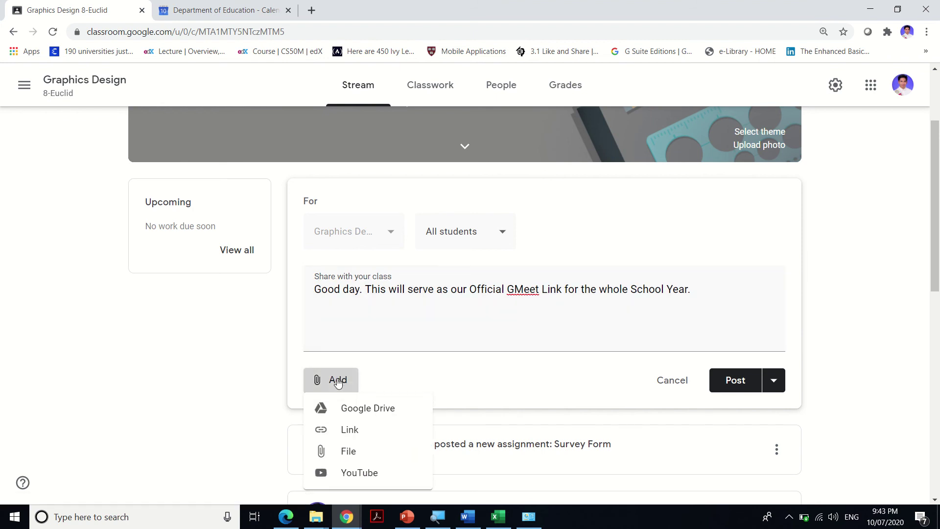
left_click(367, 431)
key("ctrl+v")
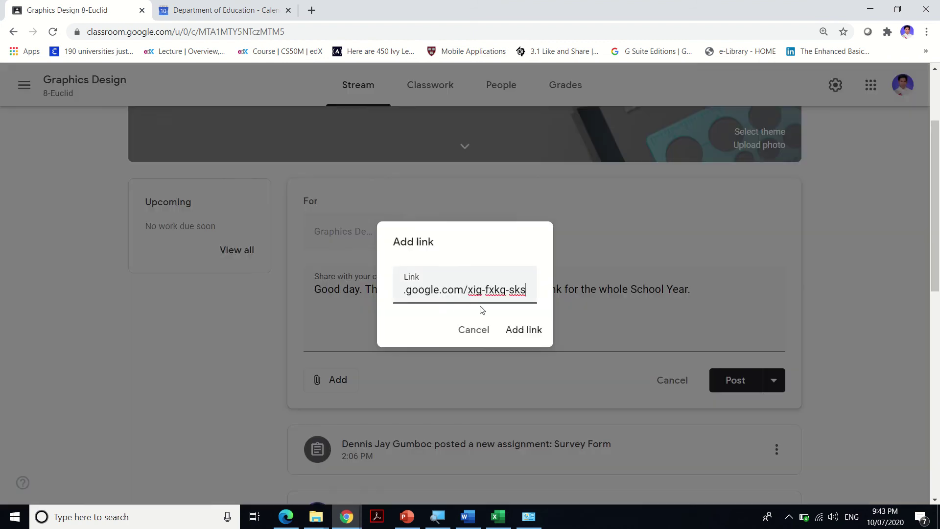
left_click(522, 330)
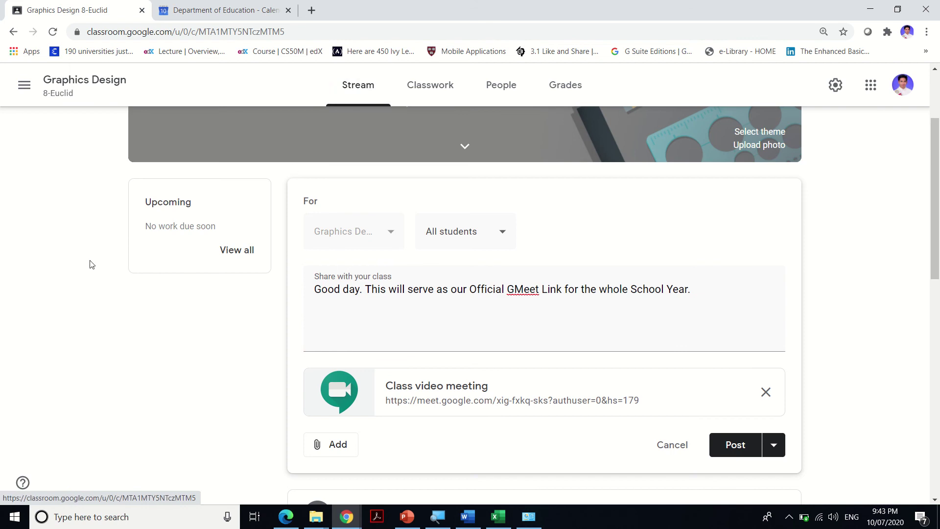
scroll(88, 264, "up", 3)
scroll(514, 337, "down", 3)
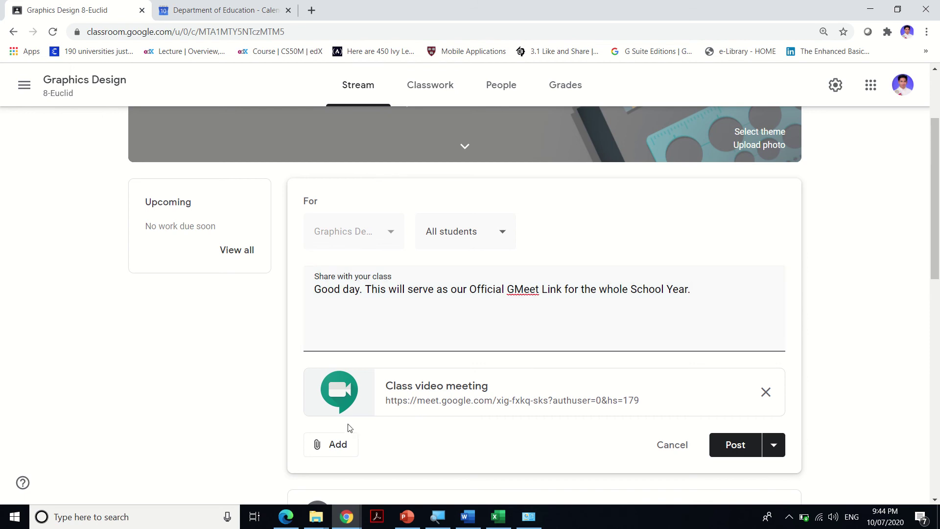
Attach the copied Google Meet link to the announcement a second time, and remove the duplicate attachment
left_click(338, 446)
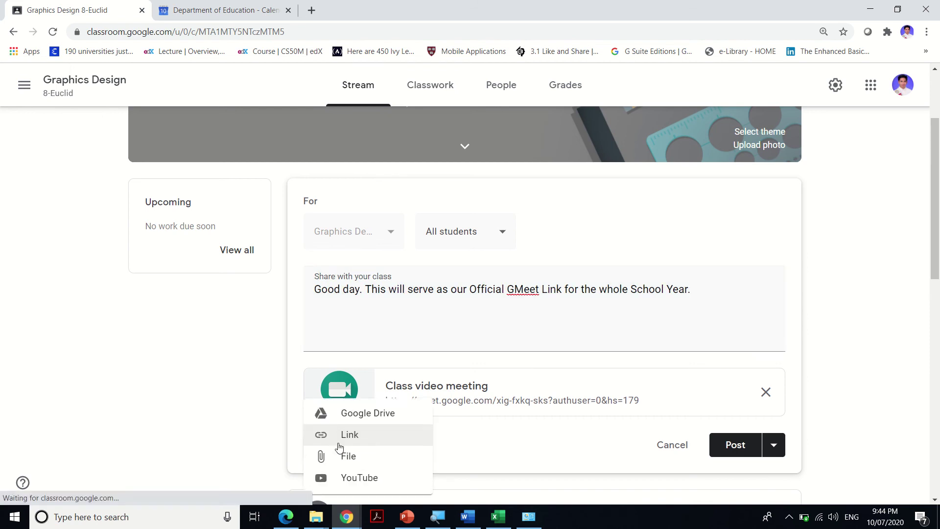
left_click(385, 439)
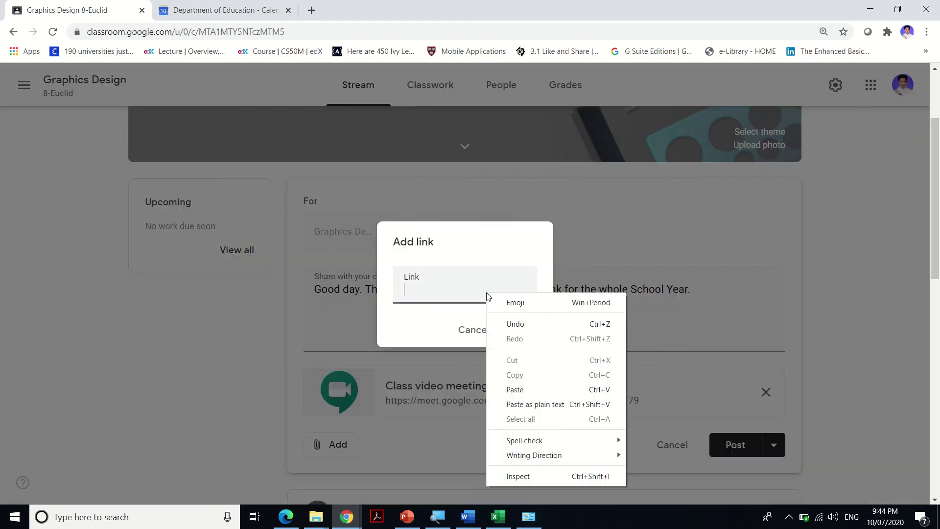
right_click(486, 293)
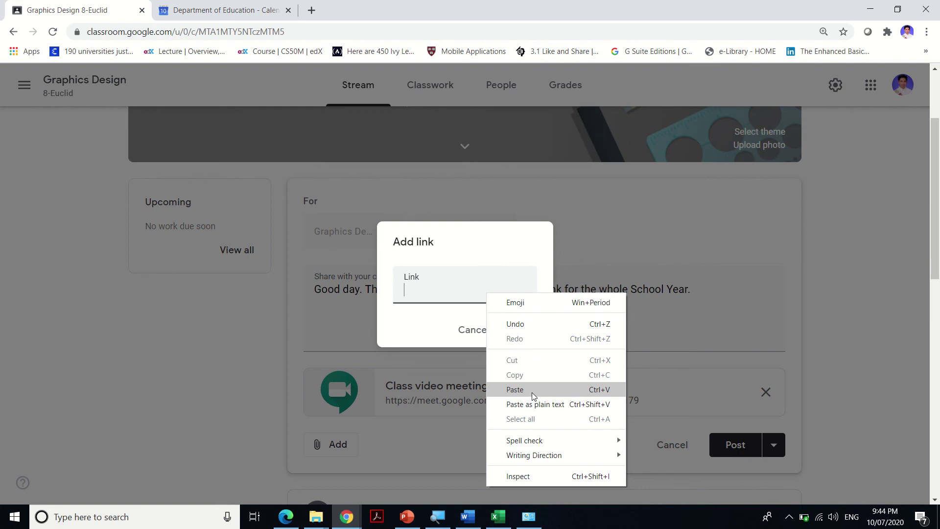
left_click(534, 390)
left_click(520, 330)
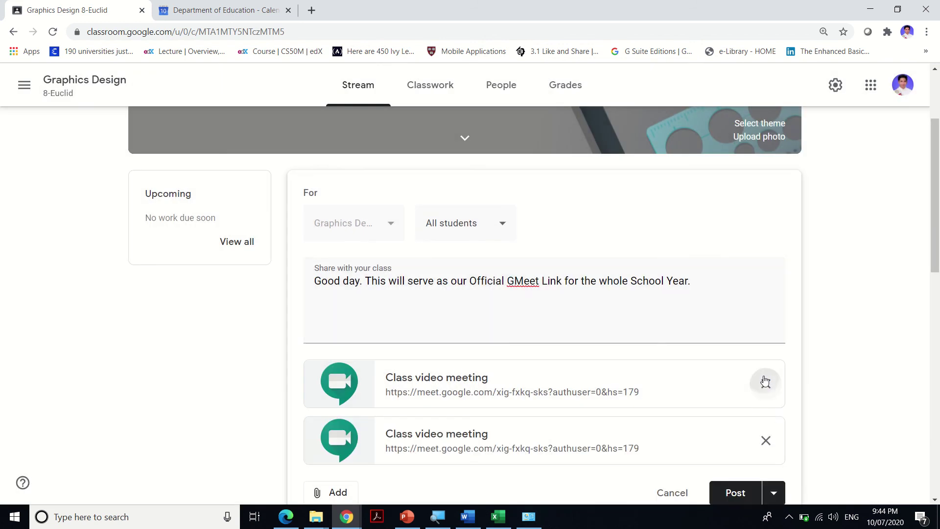
left_click(765, 381)
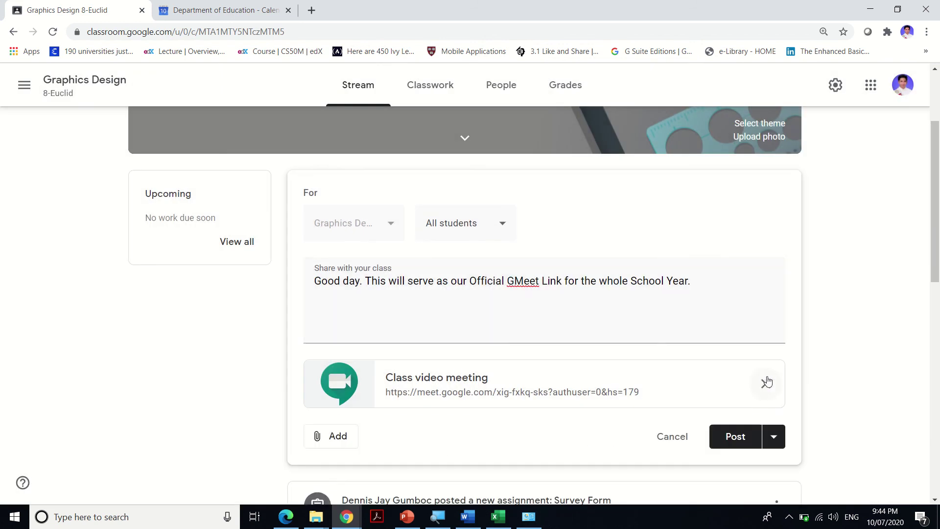
Post the announcement to the class stream and open the new post's options
left_click(747, 442)
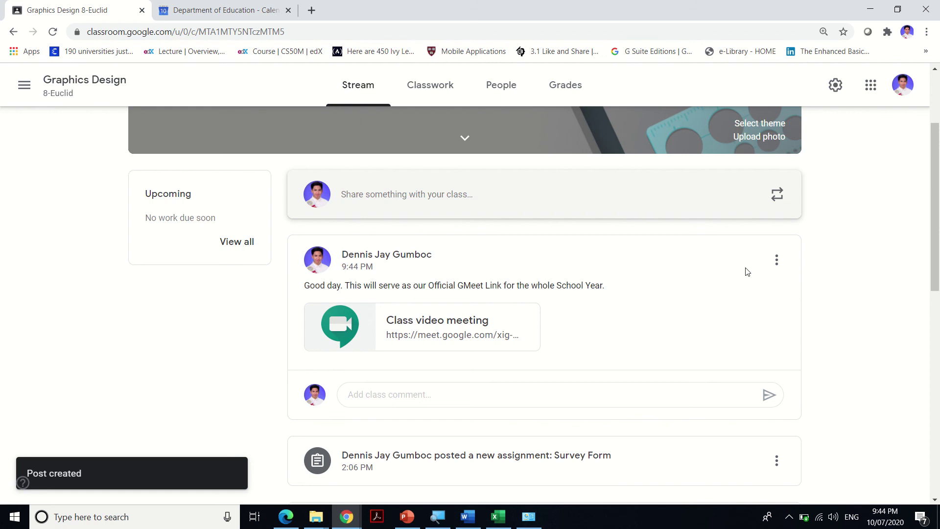
left_click(785, 262)
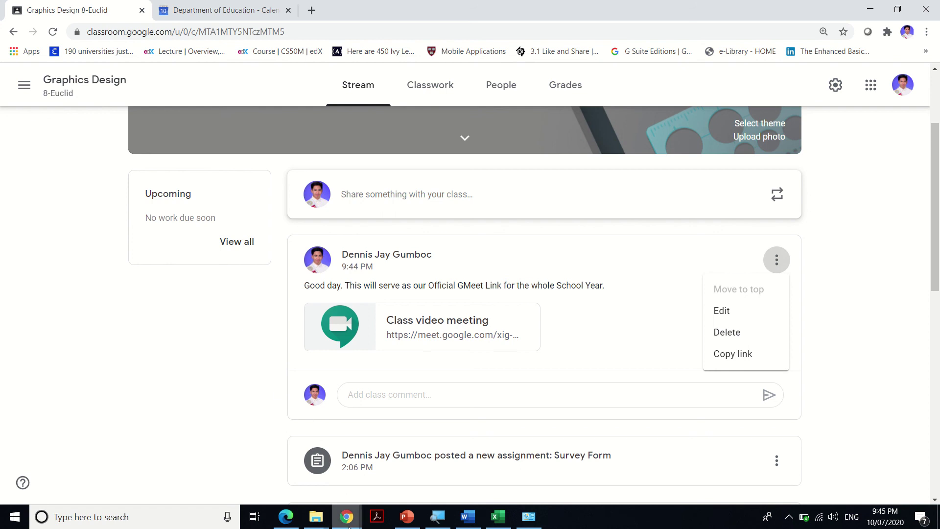
In the student's Incognito window, close the Calendar and Classroom tabs and reload the Gmail inbox
mouse_move(349, 527)
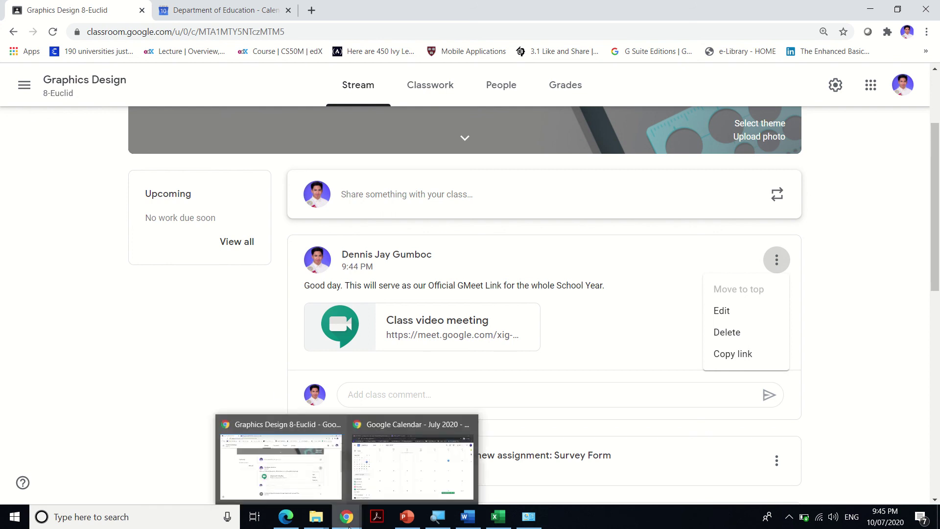
left_click(395, 469)
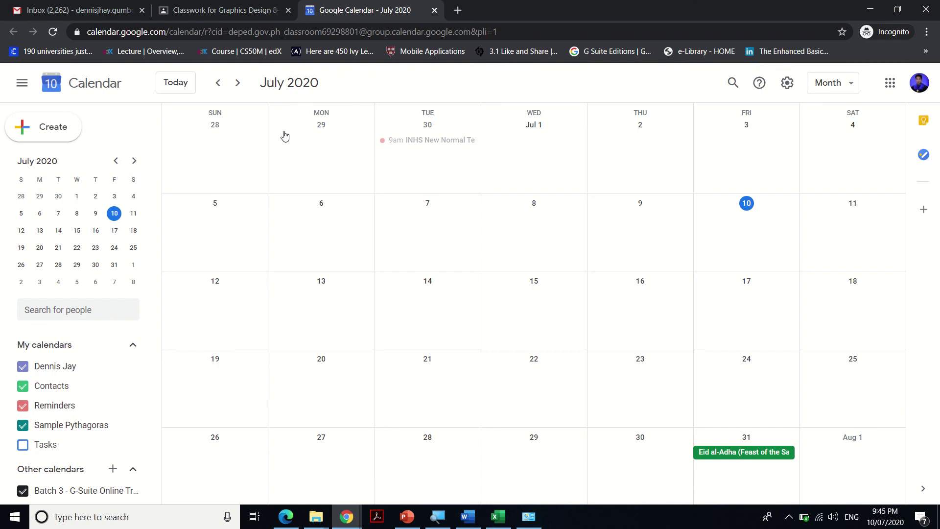
mouse_move(416, 4)
left_click(267, 6)
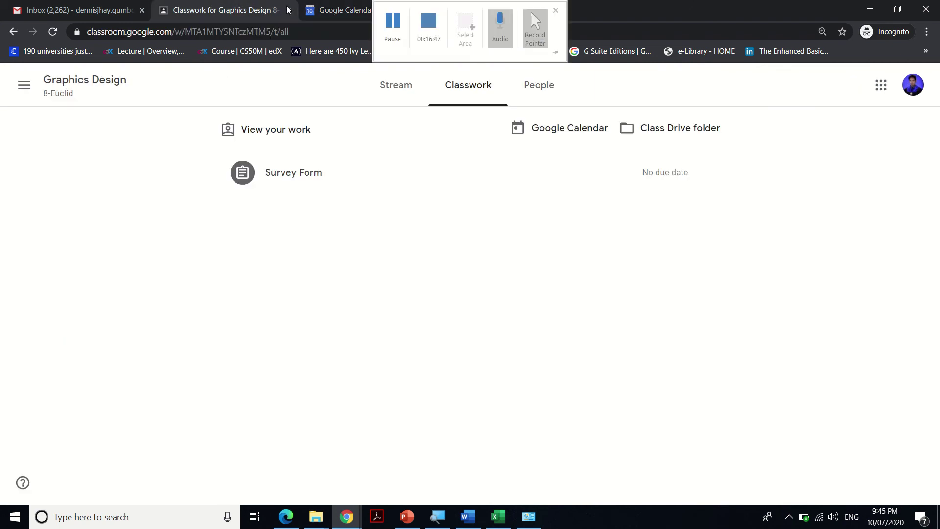
left_click(288, 10)
left_click(288, 10)
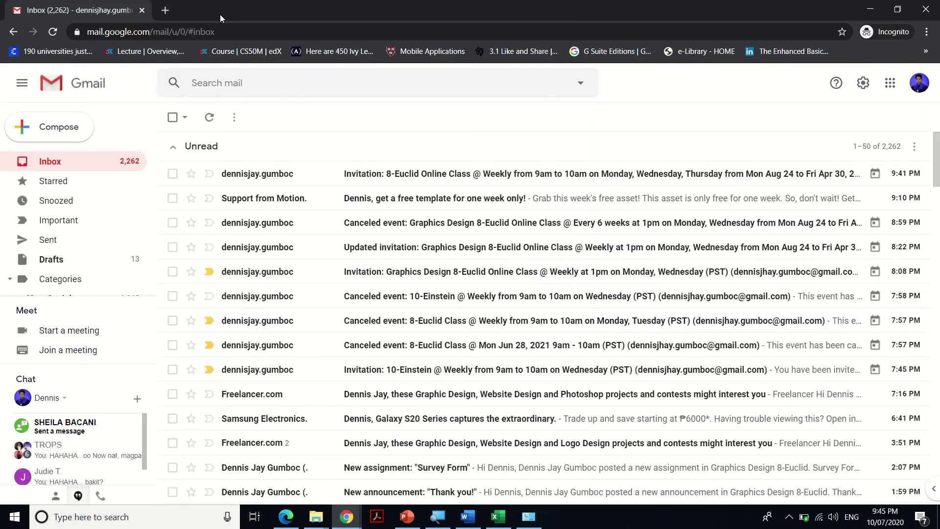
left_click(264, 35)
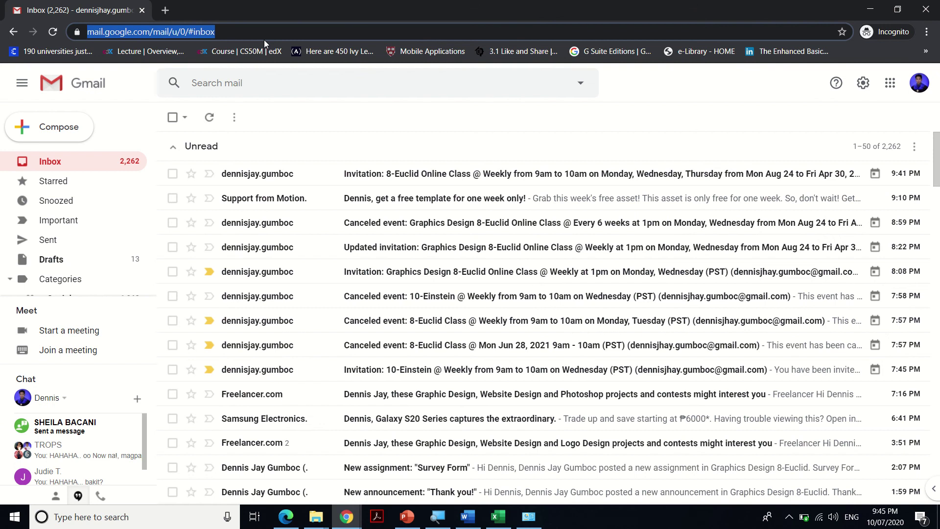
type("gmail")
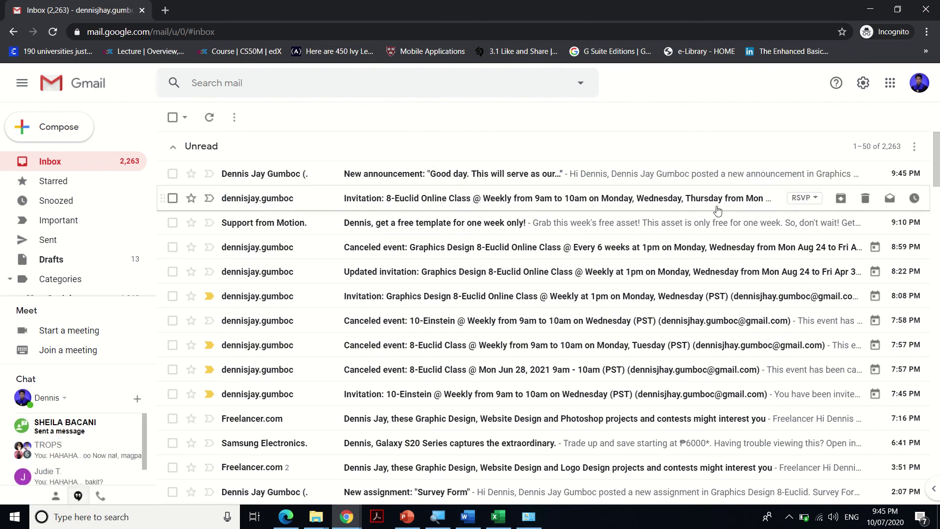
Open the 8-Euclid Online Class invitation email and review its schedule, joining info and guest list
left_click(389, 198)
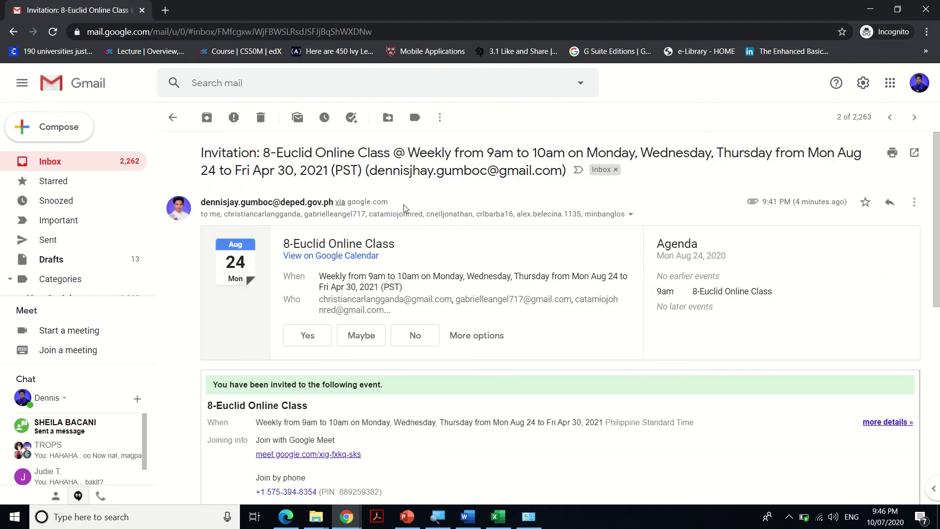
scroll(311, 328, "down", 1)
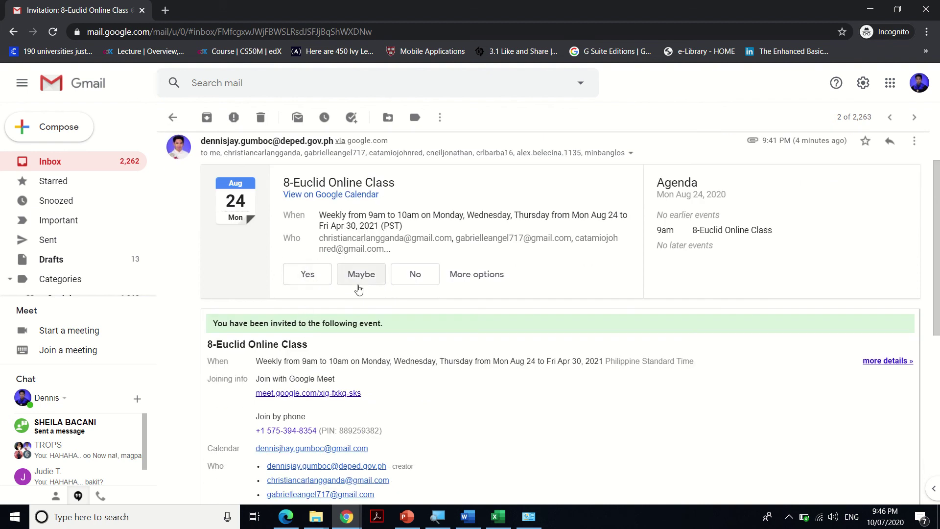
scroll(598, 357, "down", 7)
scroll(600, 360, "up", 5)
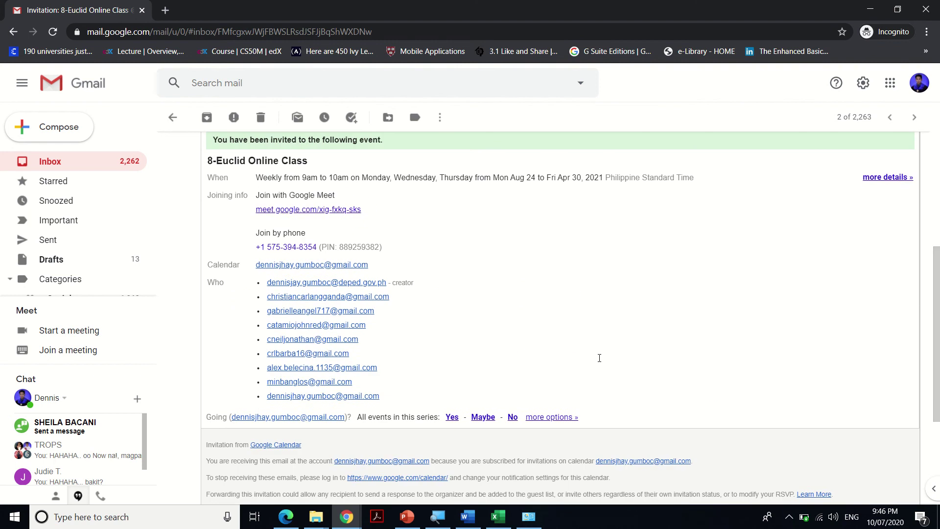
scroll(600, 362, "up", 1)
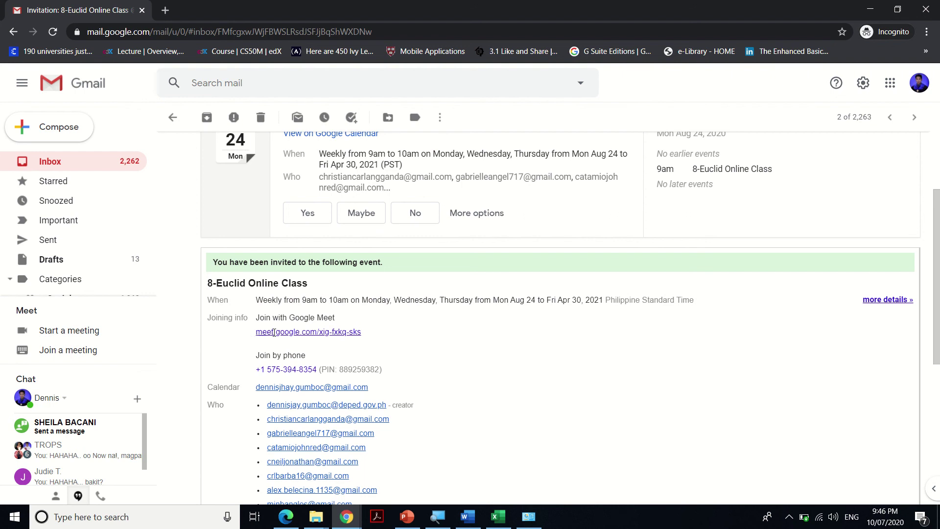
Copy the Google Meet link from the joining info in the invitation email
left_click_drag(255, 332, 383, 342)
key("ctrl+c")
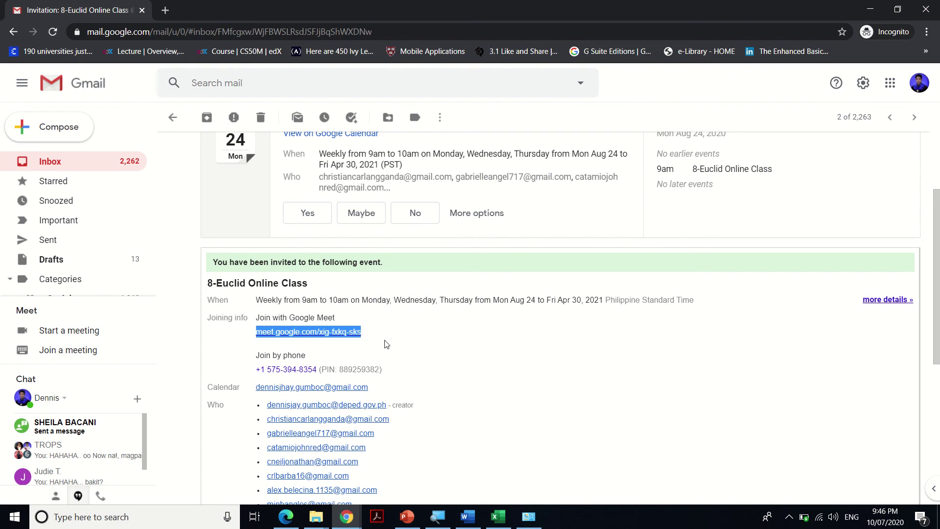
left_click(385, 343)
left_click_drag(250, 337, 369, 333)
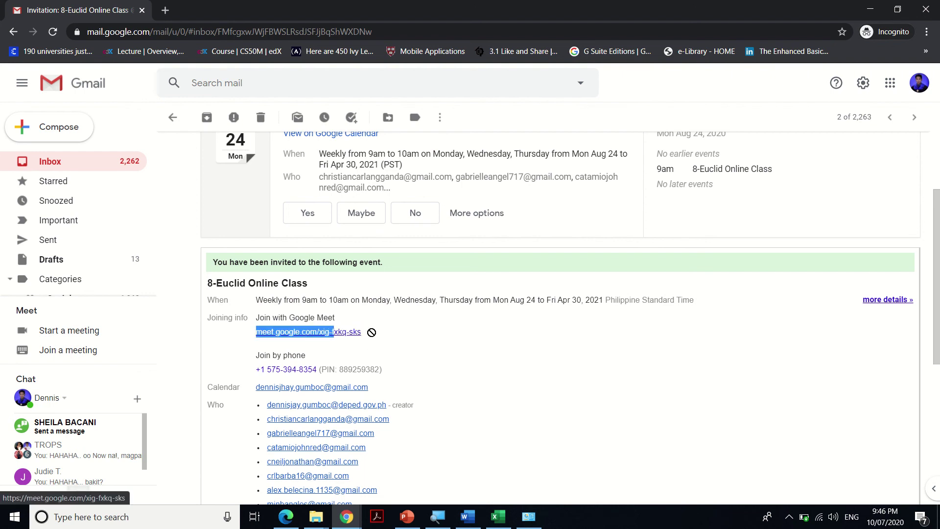
left_click(389, 338)
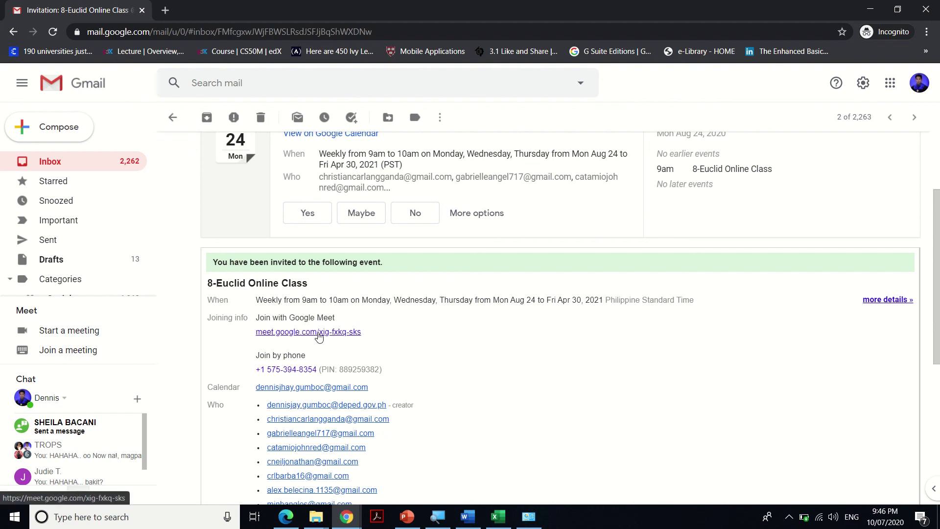
Open the invitation's Google Meet link, allow the camera and microphone, and ask to join the meeting
left_click(317, 333)
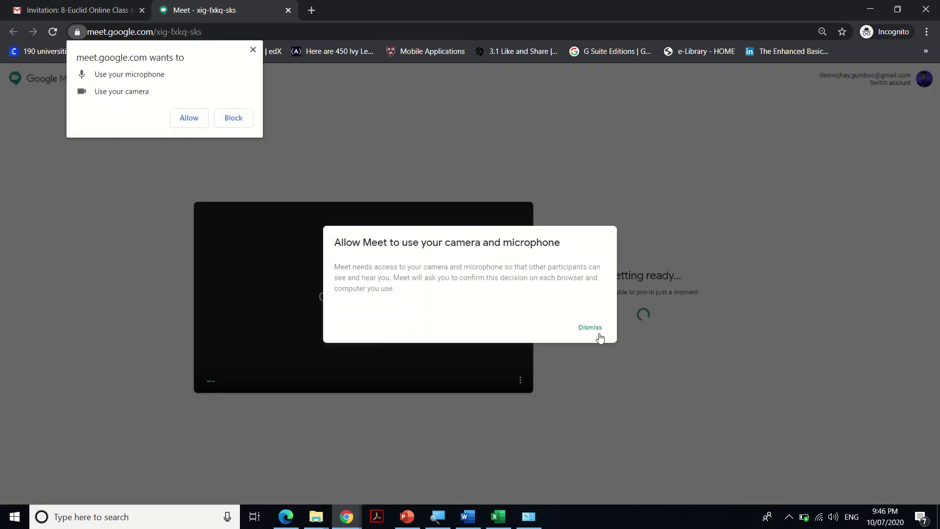
left_click(188, 120)
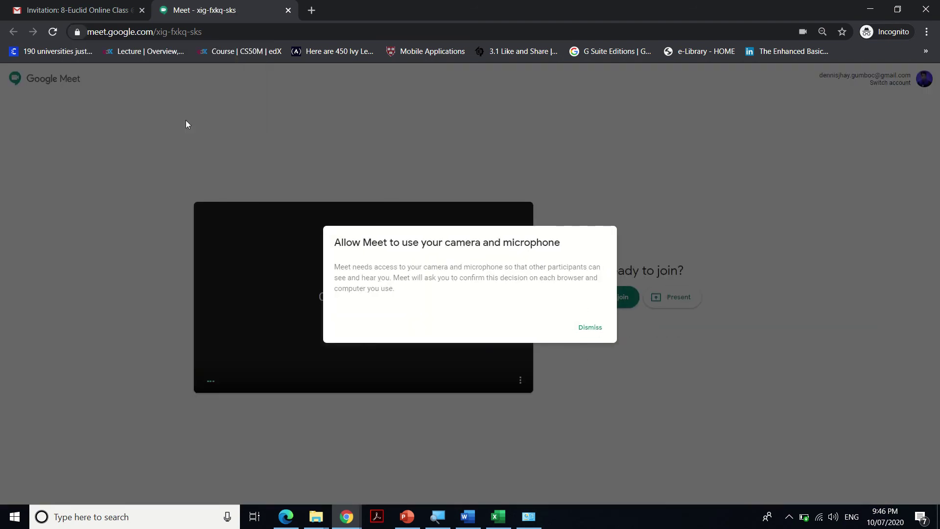
left_click(587, 329)
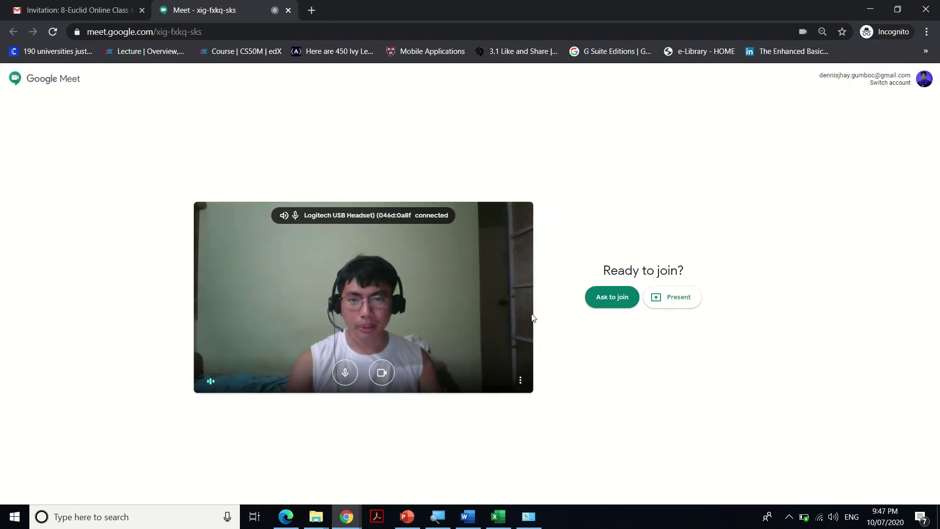
left_click(598, 303)
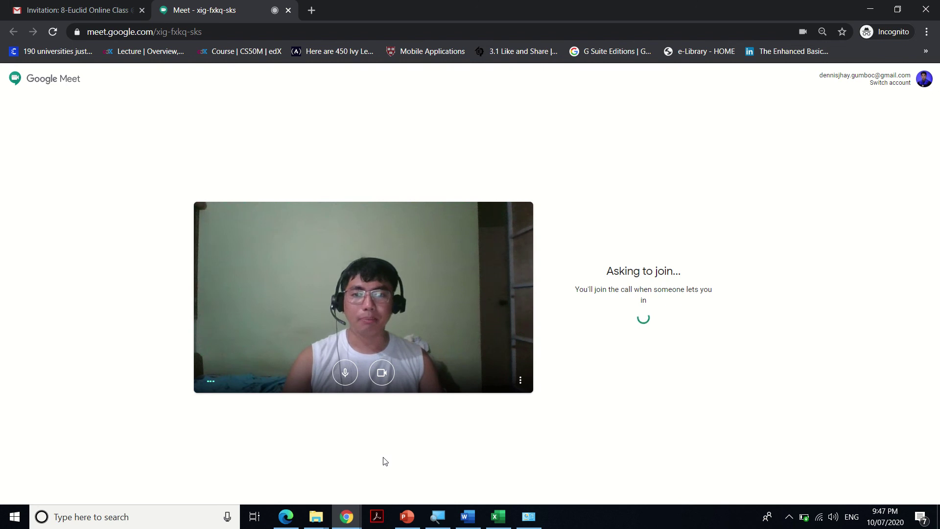
Join the meeting from the teacher's browser window with the copied link in a new tab, and admit the waiting participant
left_click(346, 516)
left_click(314, 490)
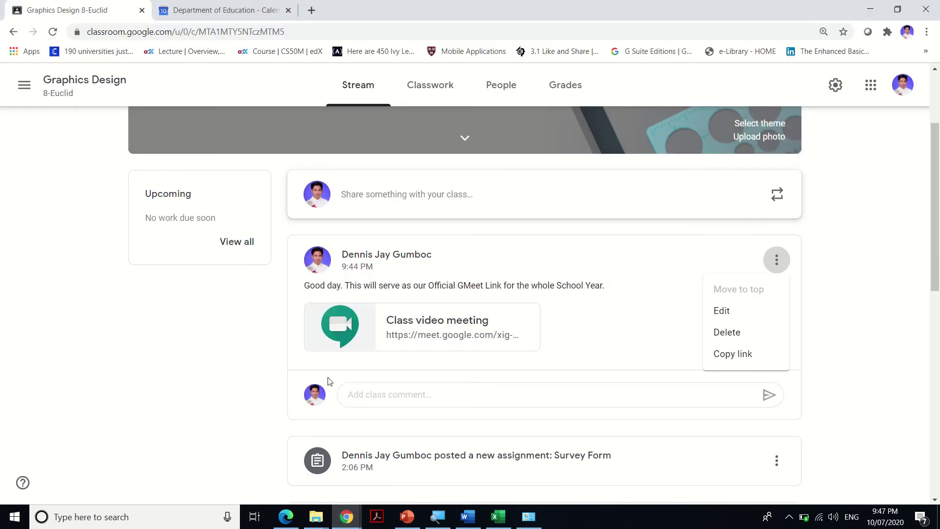
left_click(223, 9)
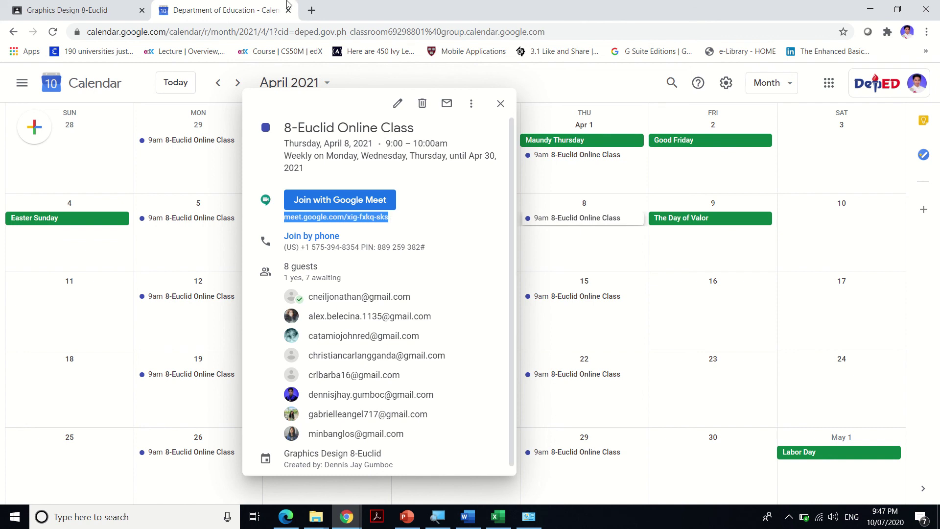
left_click(311, 9)
key("ctrl+v")
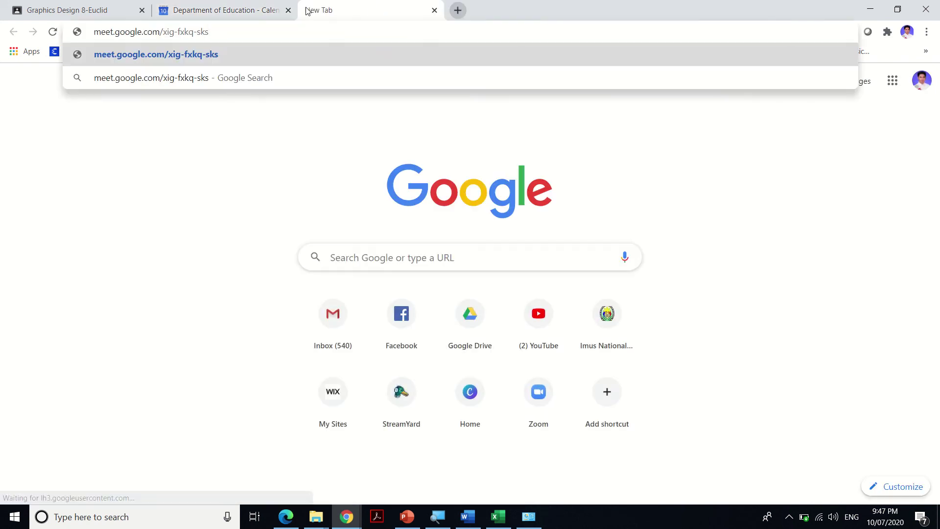
key("Return")
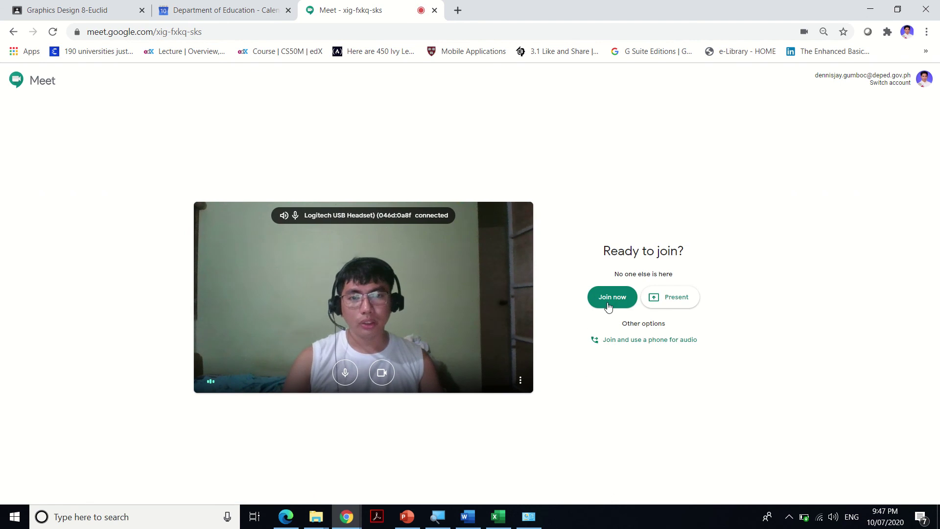
left_click(608, 304)
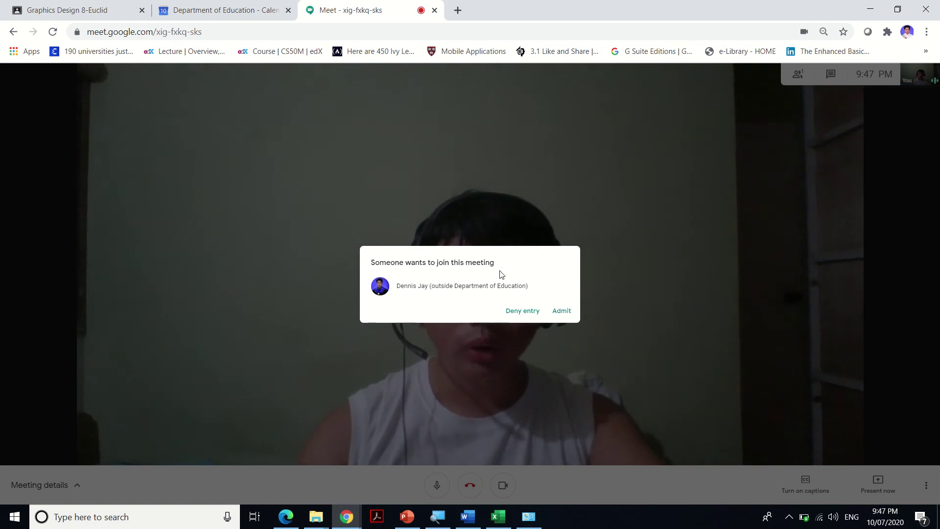
left_click(557, 310)
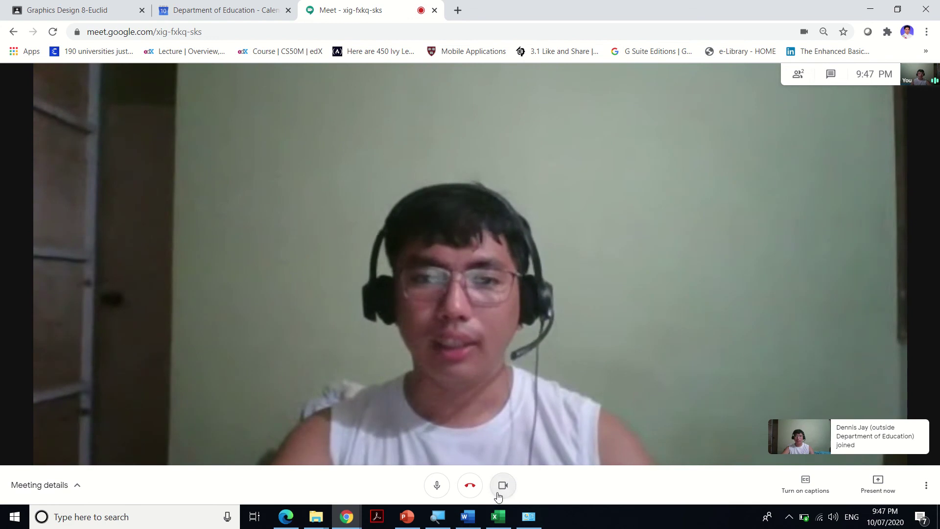
Turn off the microphone in both the student's and the teacher's Meet windows
left_click(347, 517)
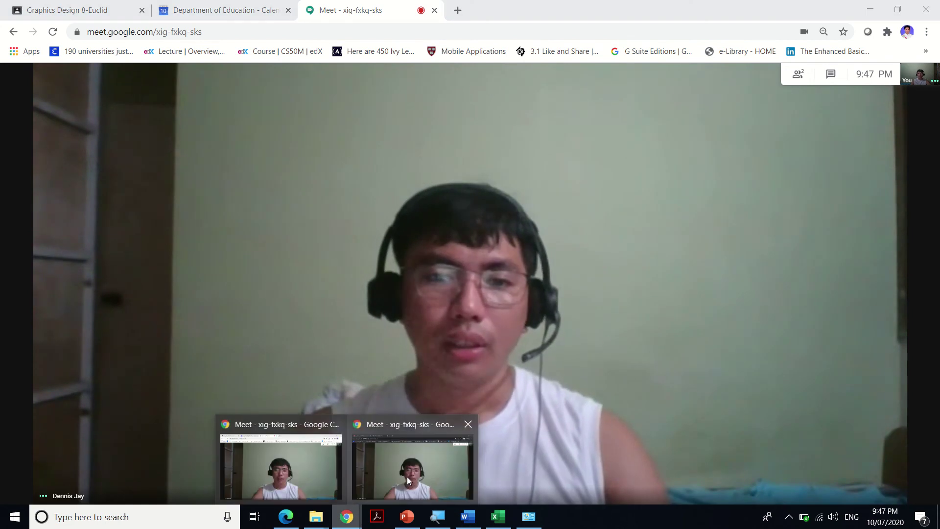
left_click(407, 477)
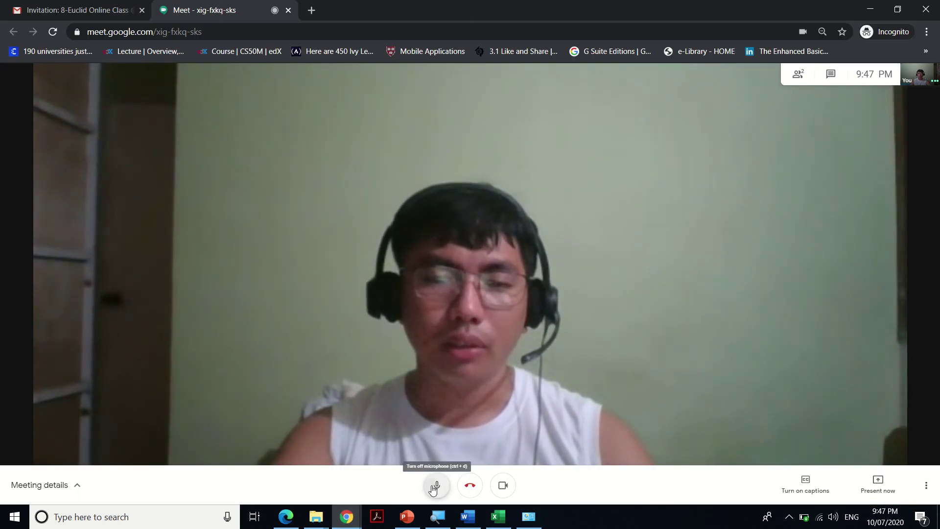
left_click(435, 486)
mouse_move(342, 522)
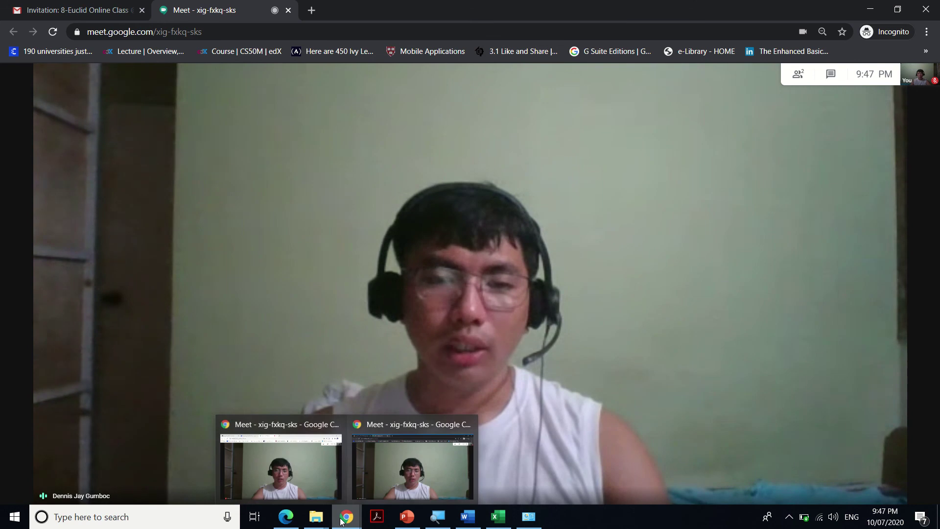
left_click(315, 483)
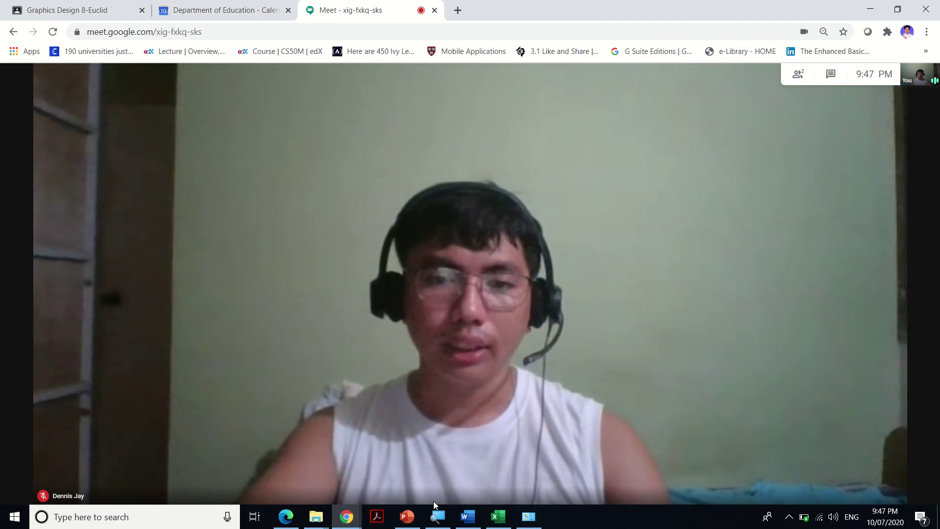
left_click(446, 483)
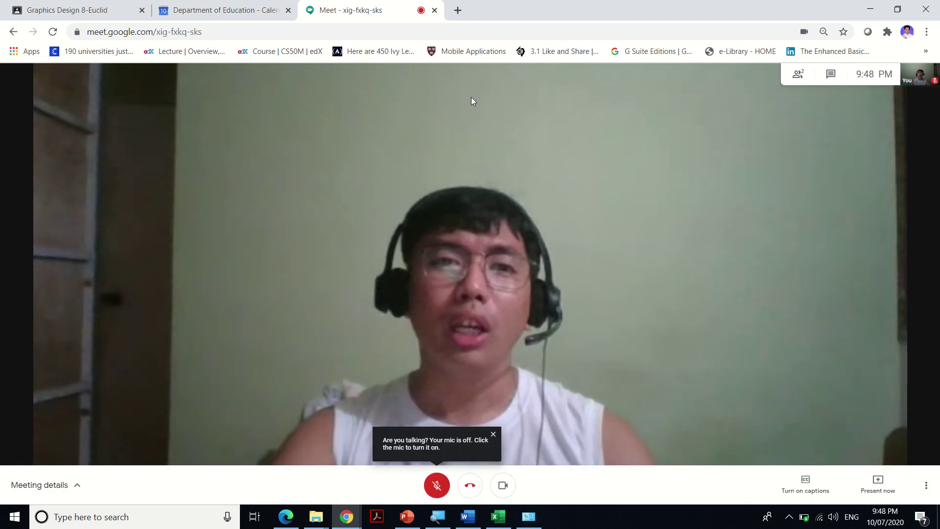
Open Google Calendar in a new tab in the teacher's browser window and in the student's Incognito window
left_click(458, 10)
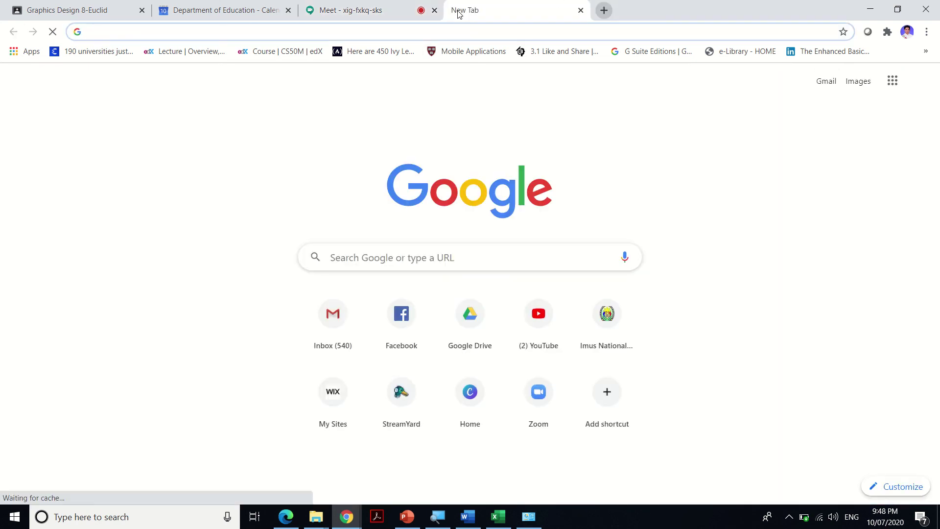
type("calendar.google.com/calendar/r")
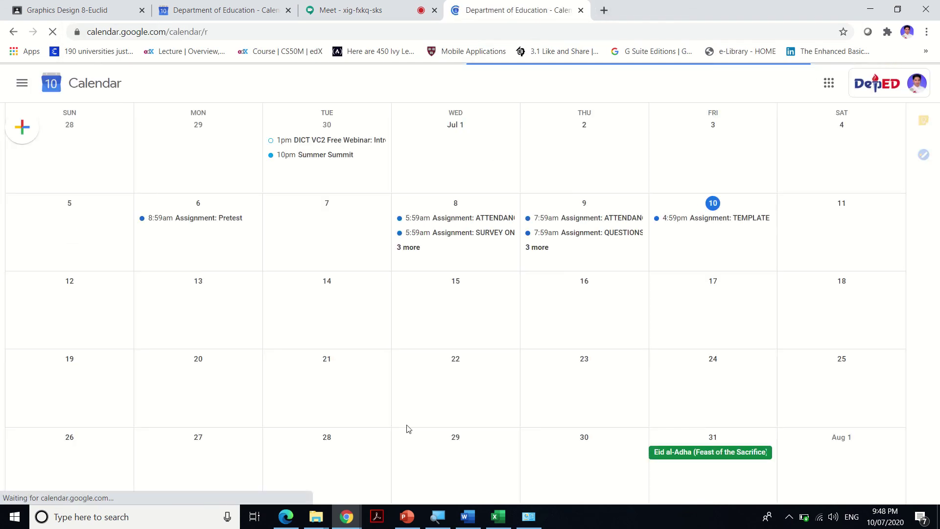
mouse_move(346, 517)
left_click(413, 465)
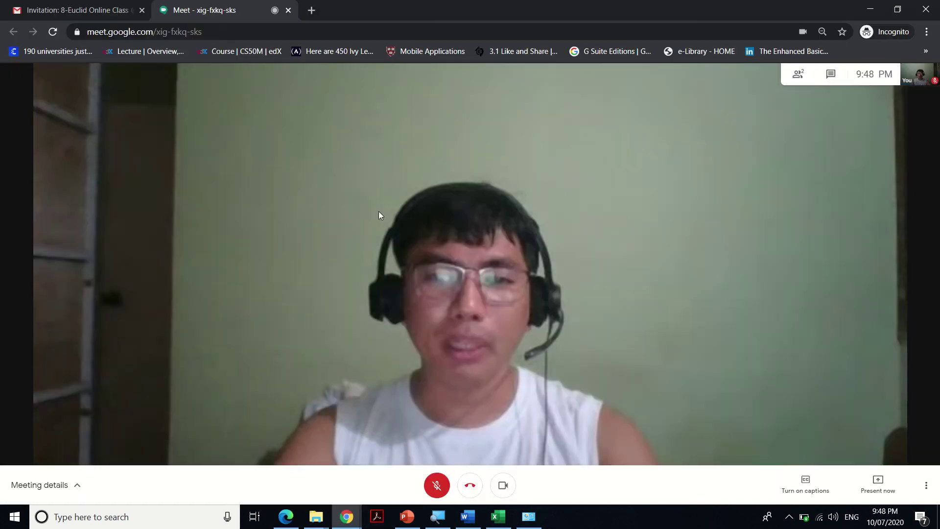
left_click(311, 10)
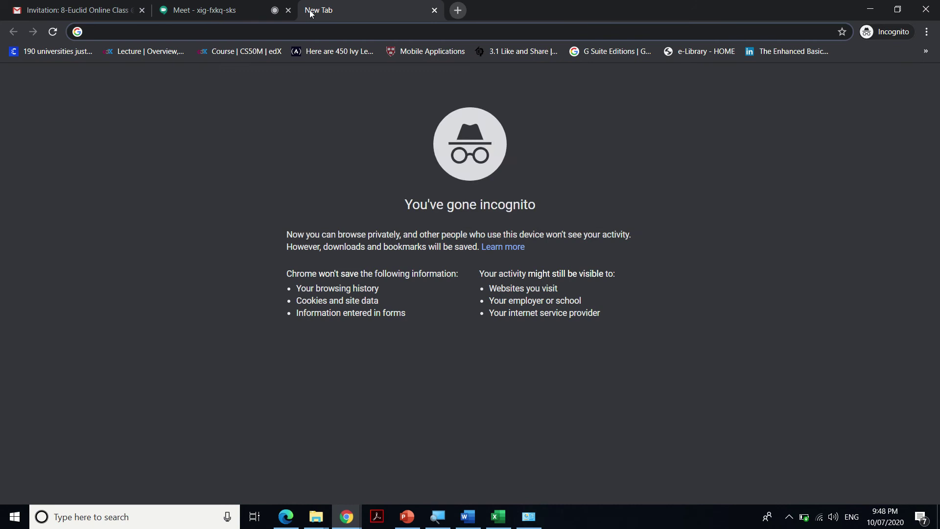
type("calendar.google.com")
key("Return")
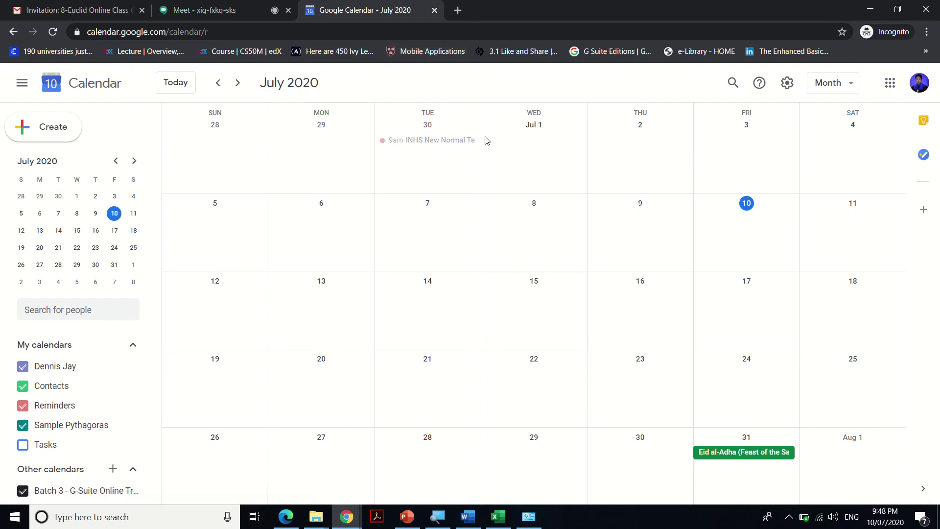
scroll(78, 416, "down", 3)
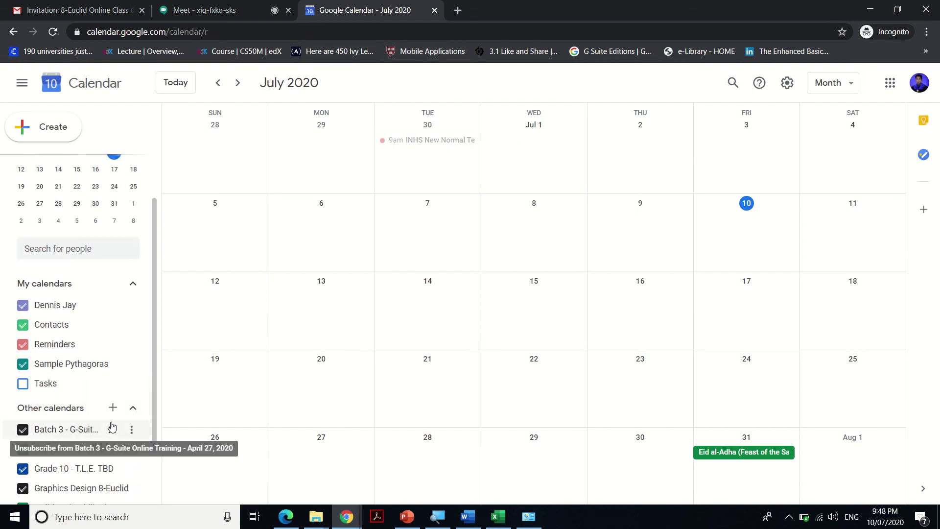
Open the class video meeting link through the Classroom announcement email about the official GMeet Link in the student's inbox
left_click(116, 5)
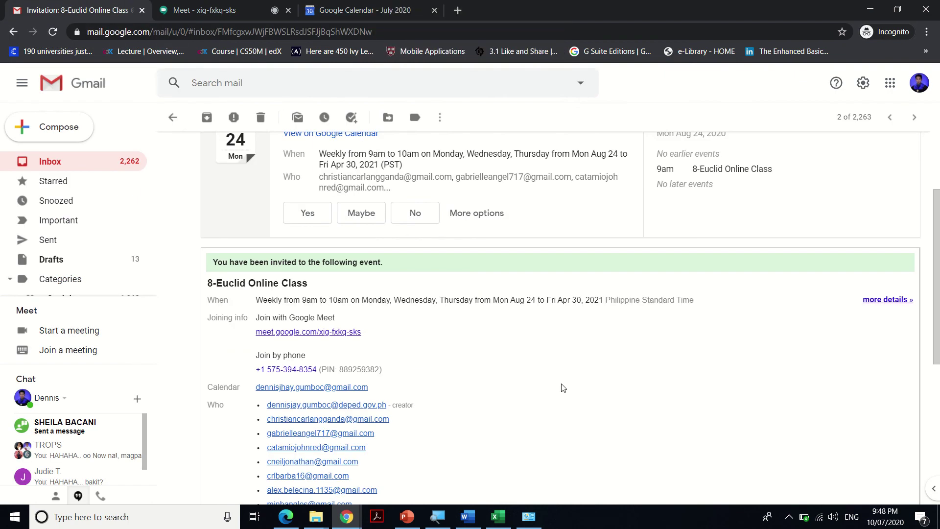
left_click(171, 117)
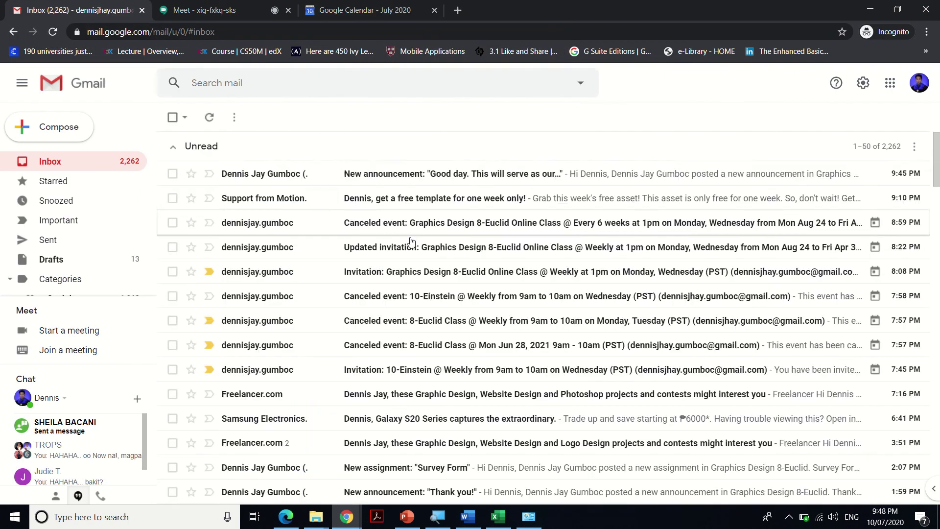
left_click(533, 184)
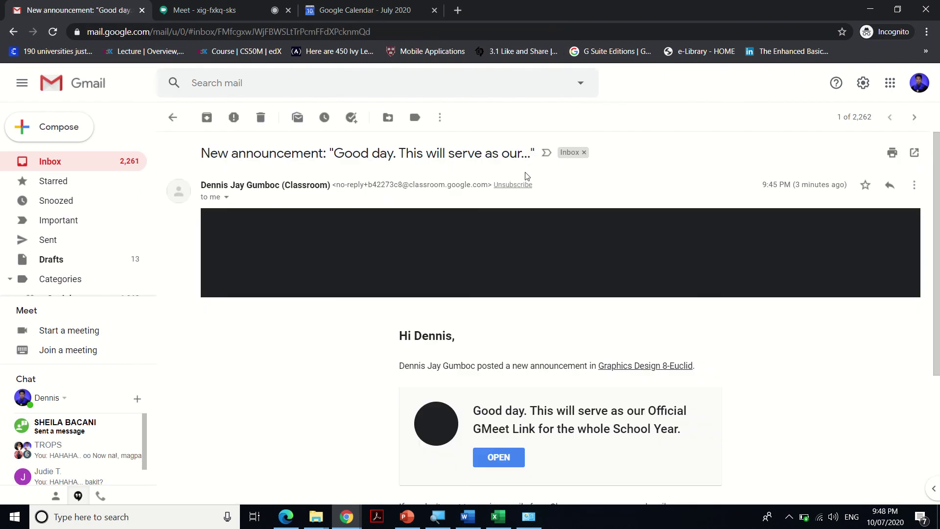
scroll(724, 347, "down", 3)
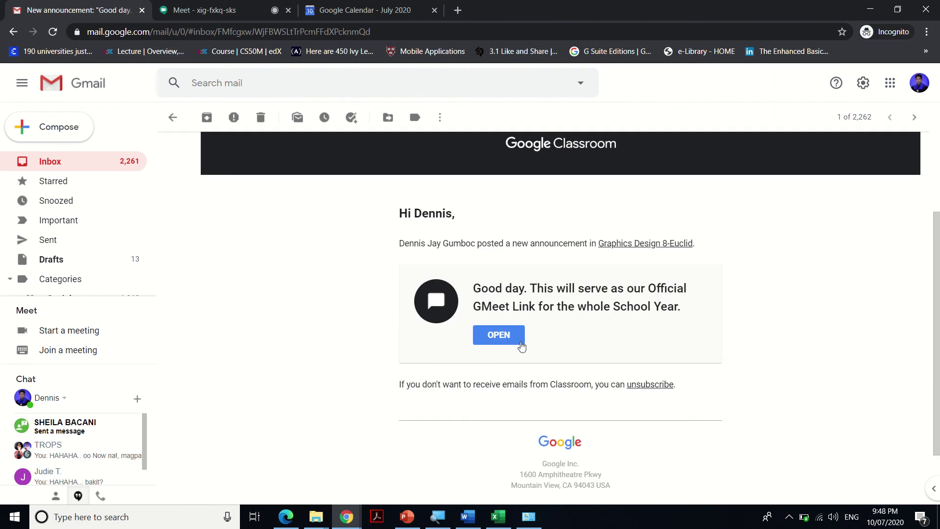
left_click(510, 343)
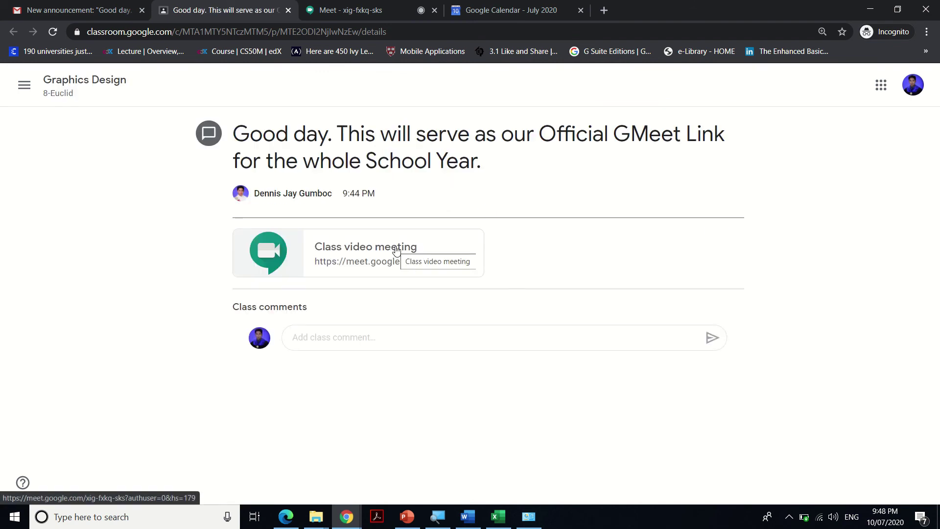
left_click(399, 257)
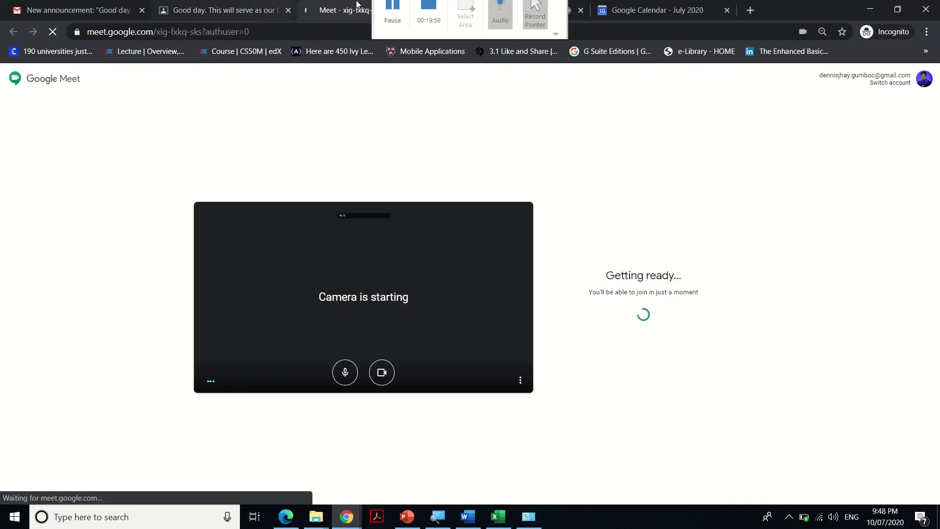
Reload the student's Google Calendar and look through its list of subscribed calendars
left_click(658, 8)
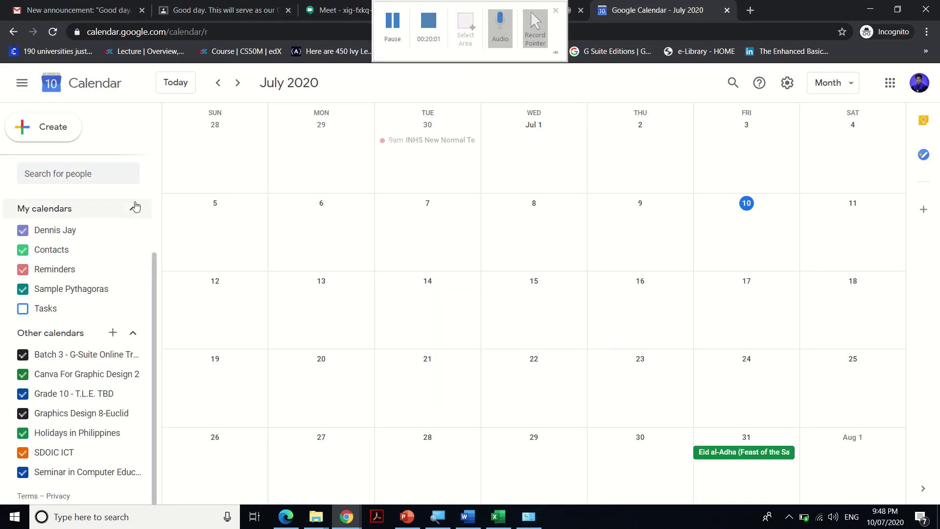
scroll(120, 290, "up", 3)
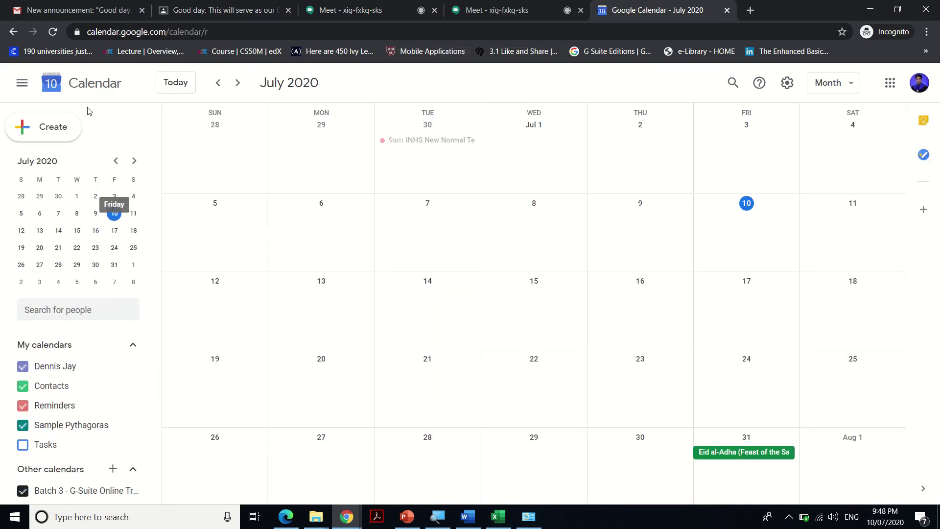
left_click(53, 31)
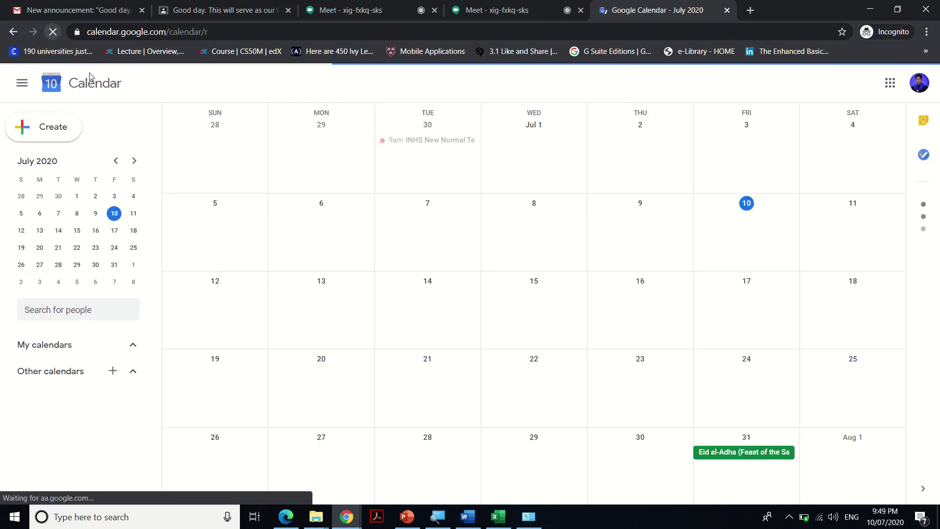
scroll(83, 359, "down", 2)
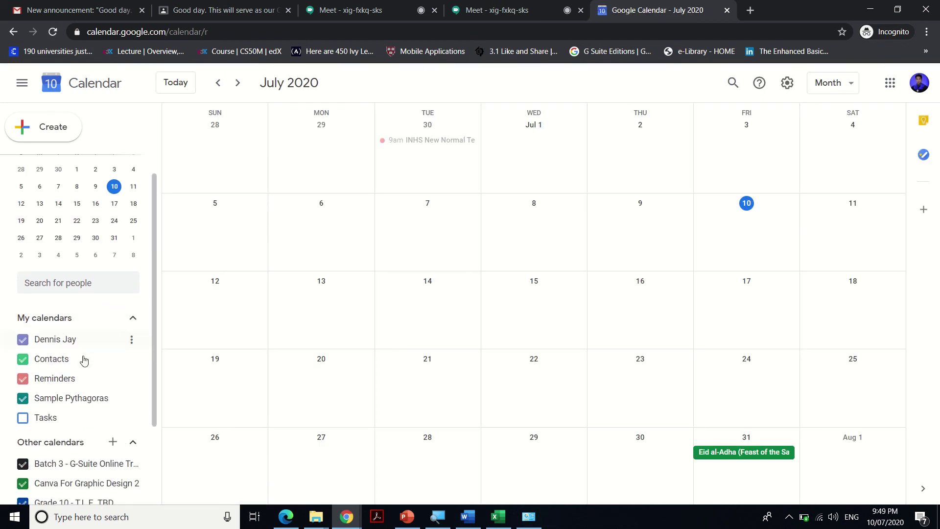
scroll(116, 378, "down", 2)
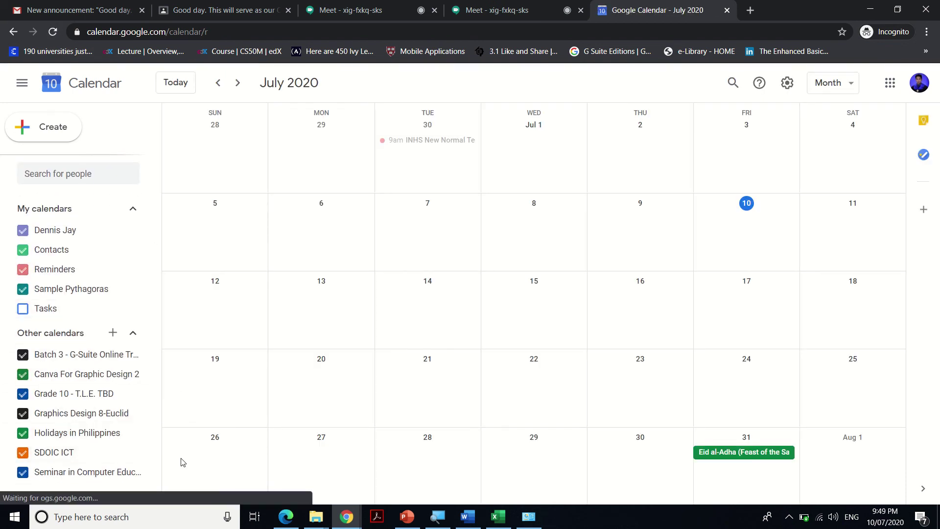
Check the student's calendar month by month from August 2020 to April 2021 for the 8-Euclid Online Class events
left_click(239, 84)
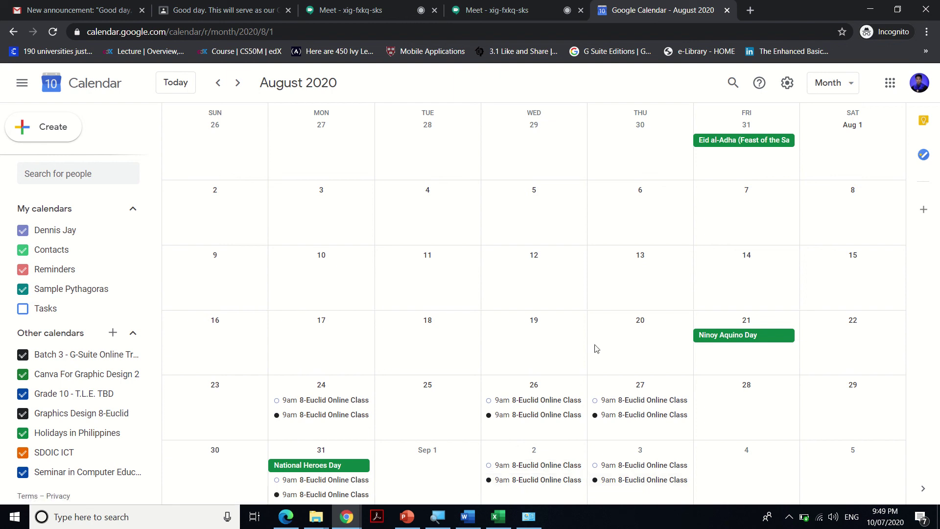
left_click(239, 83)
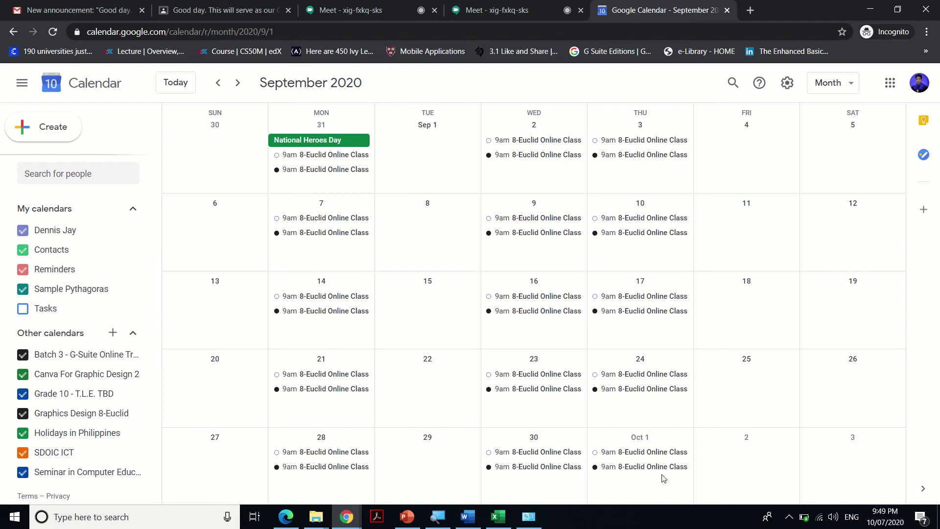
left_click(238, 84)
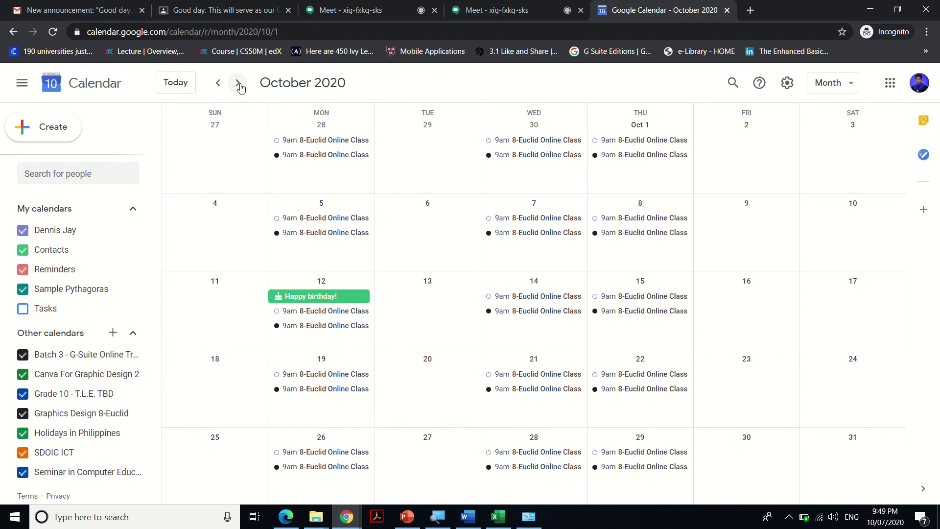
left_click(239, 83)
left_click(239, 84)
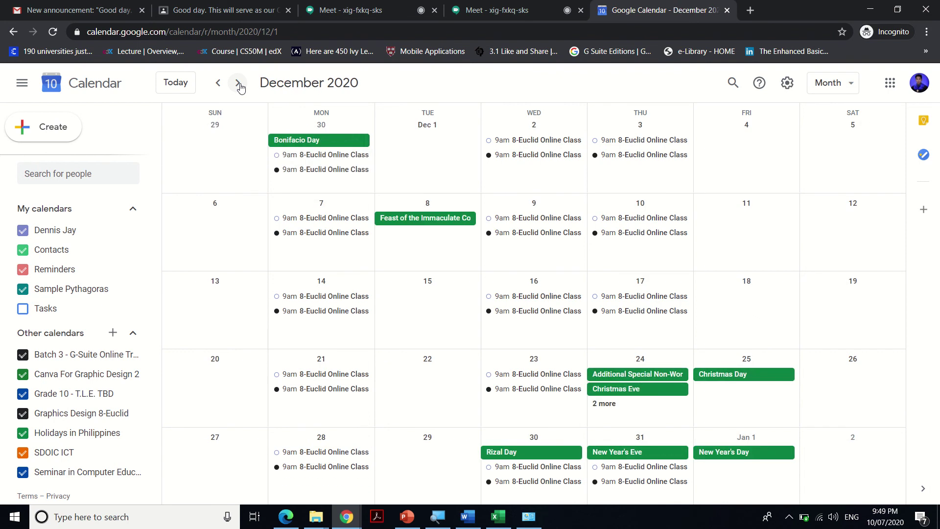
left_click(239, 84)
left_click(239, 84)
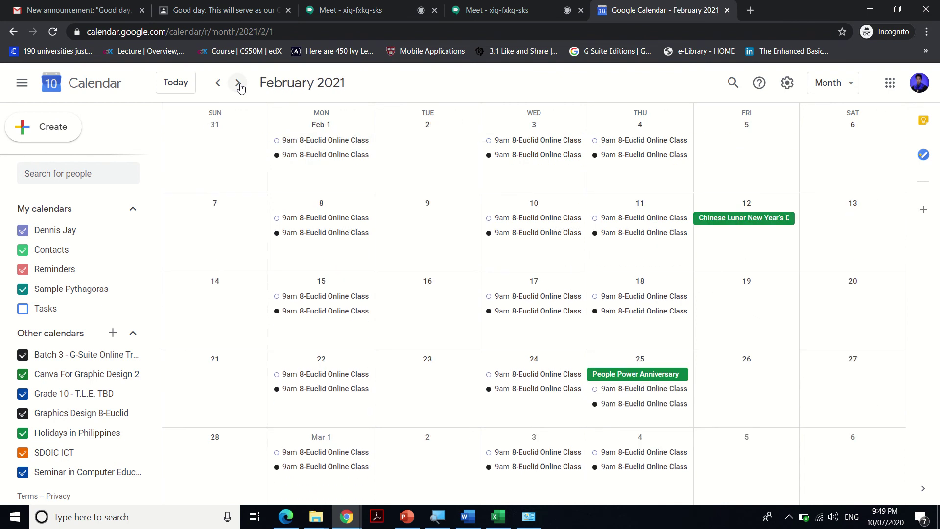
left_click(238, 84)
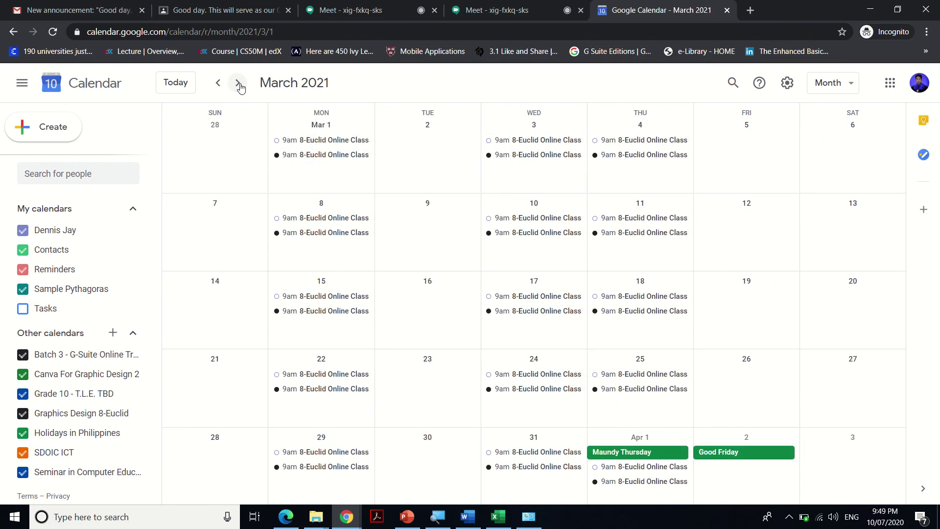
left_click(239, 84)
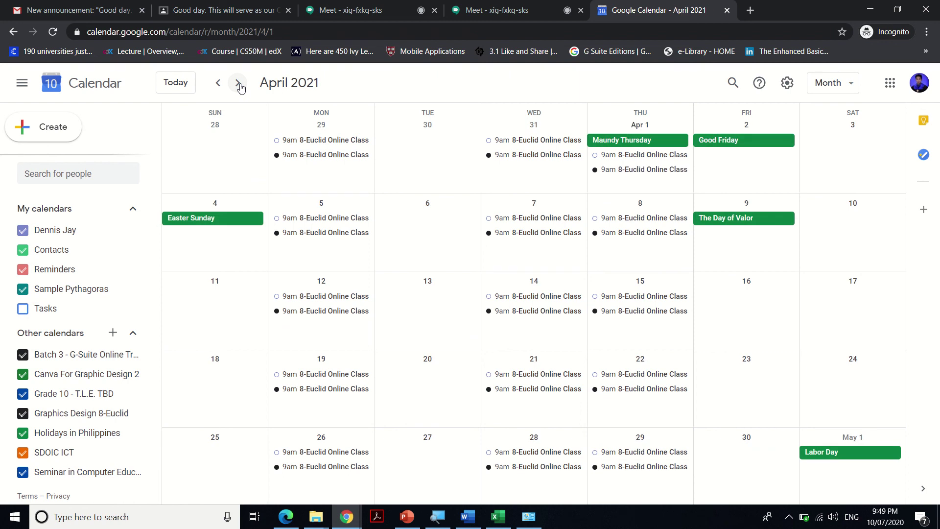
Return Gmail to the inbox and load the Classroom classes page in the announcement's tab by shortening its address
left_click(101, 9)
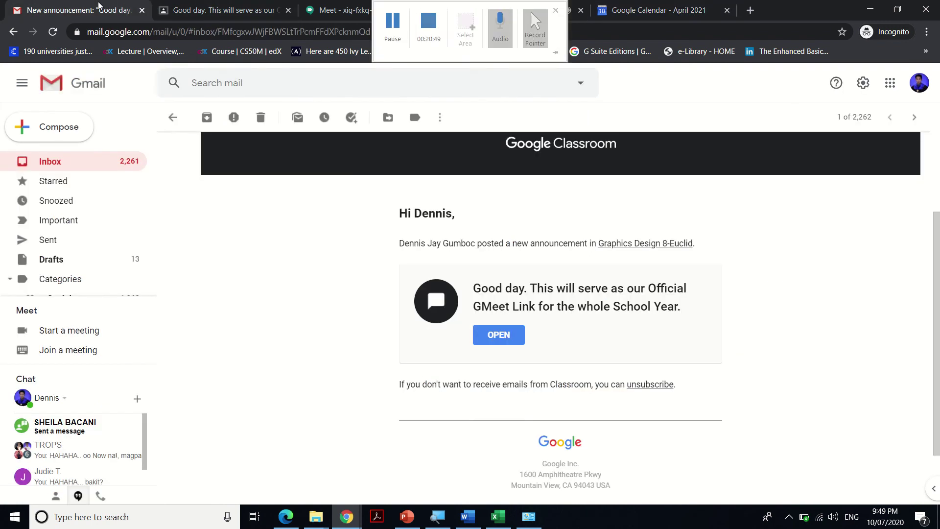
left_click(101, 164)
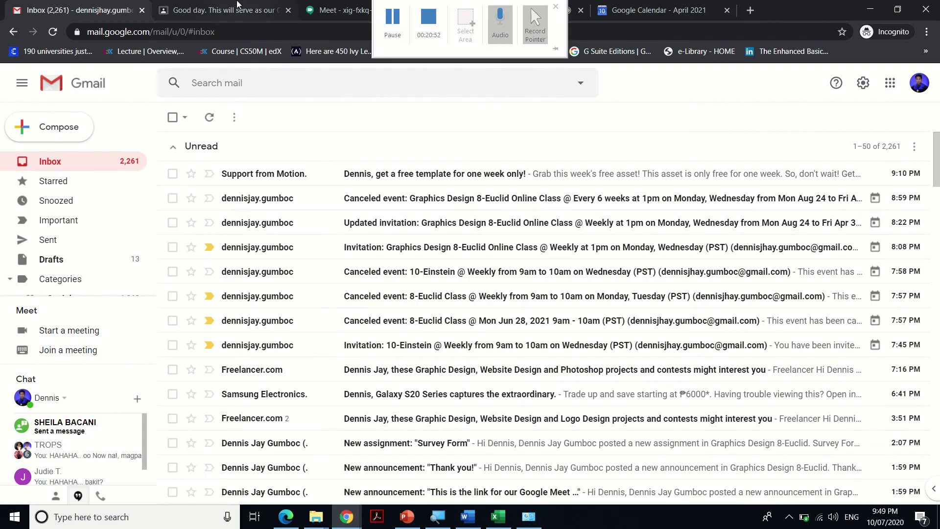
left_click(237, 5)
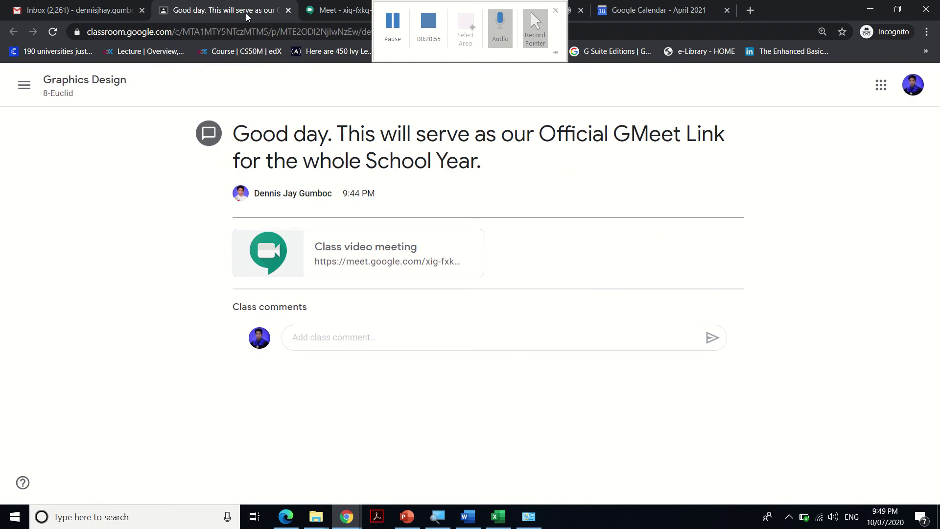
left_click(254, 32)
left_click(415, 33)
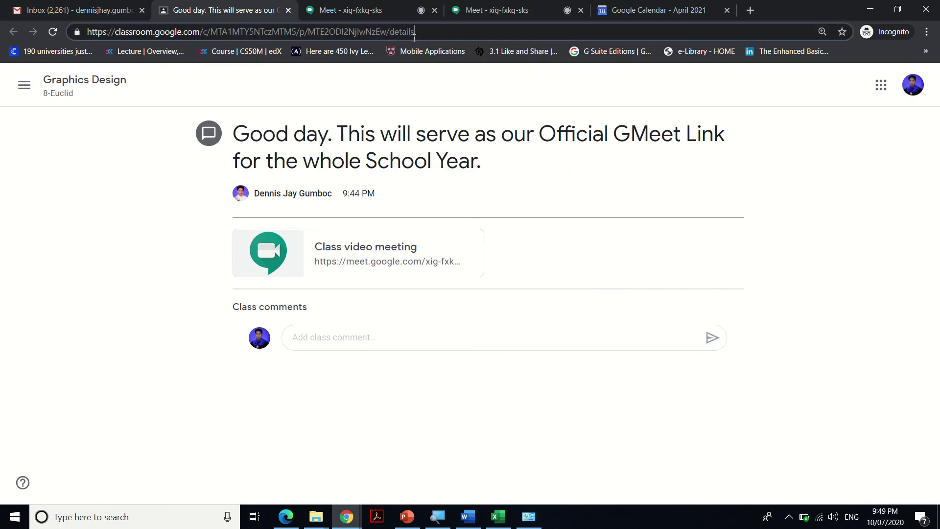
left_click_drag(433, 36, 205, 48)
key("BackSpace")
key("Return")
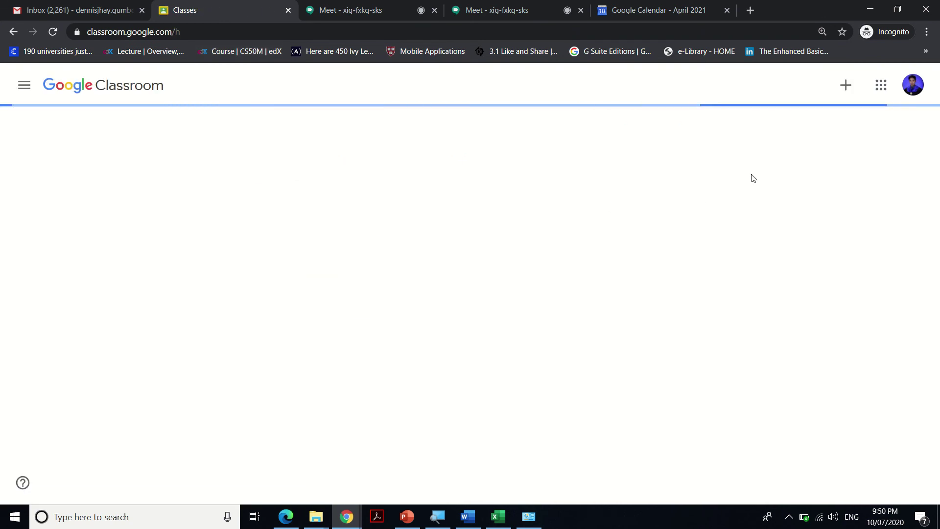
View the student's calendar again, and switch to the teacher's browser window to view the ongoing Meet call
left_click(671, 6)
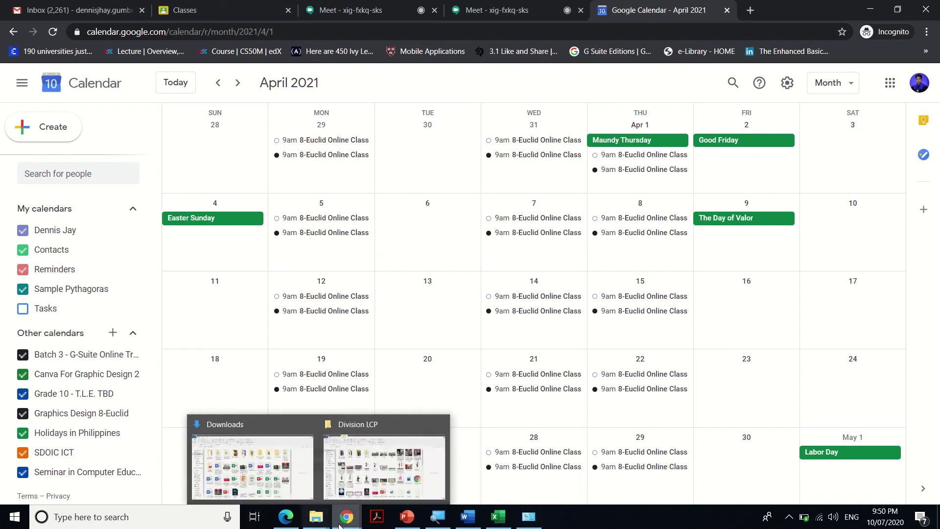
mouse_move(343, 524)
left_click(315, 482)
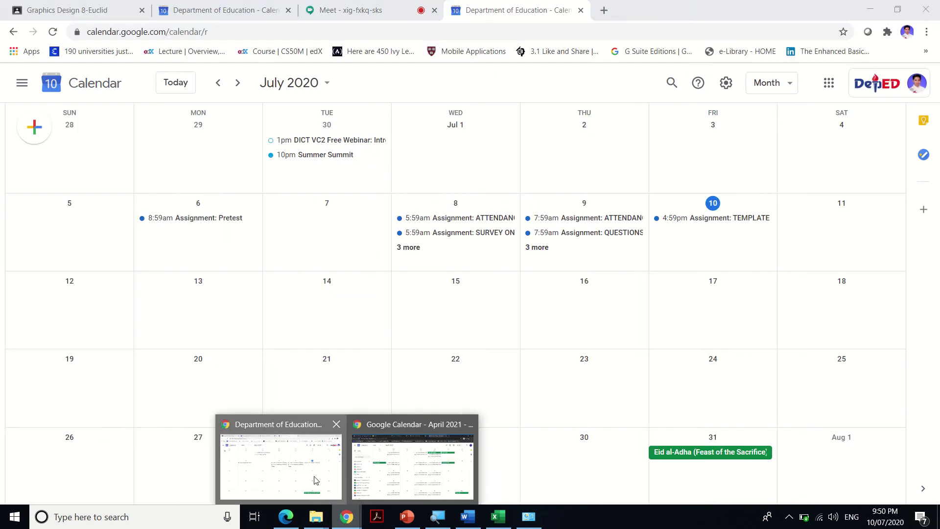
left_click(333, 8)
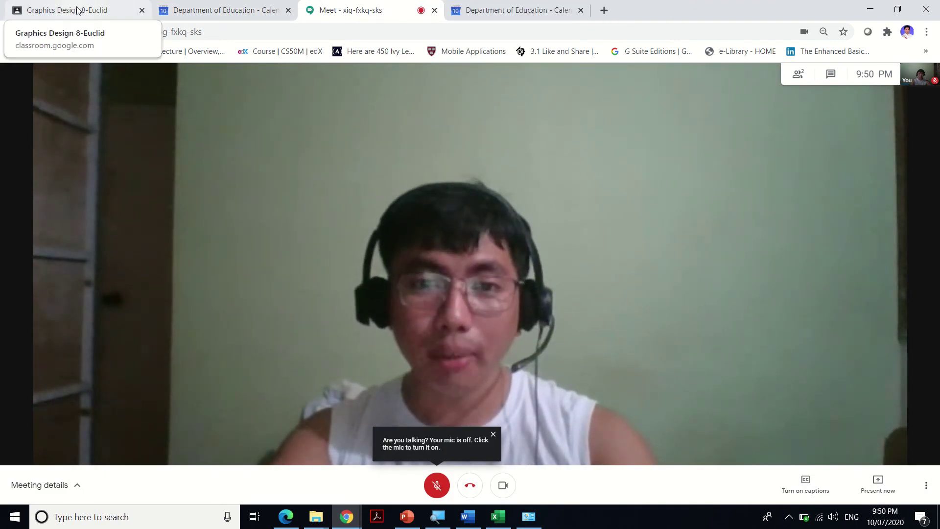
mouse_move(531, 11)
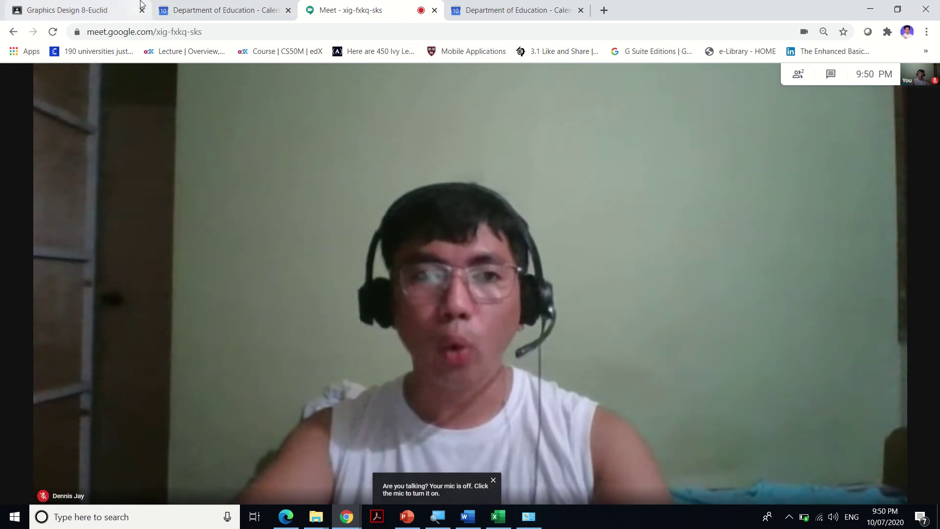
Show the teacher's Graphics Design 8-Euclid stream, close the announcement's options, and view the class banner with the posted GMeet link
left_click(73, 10)
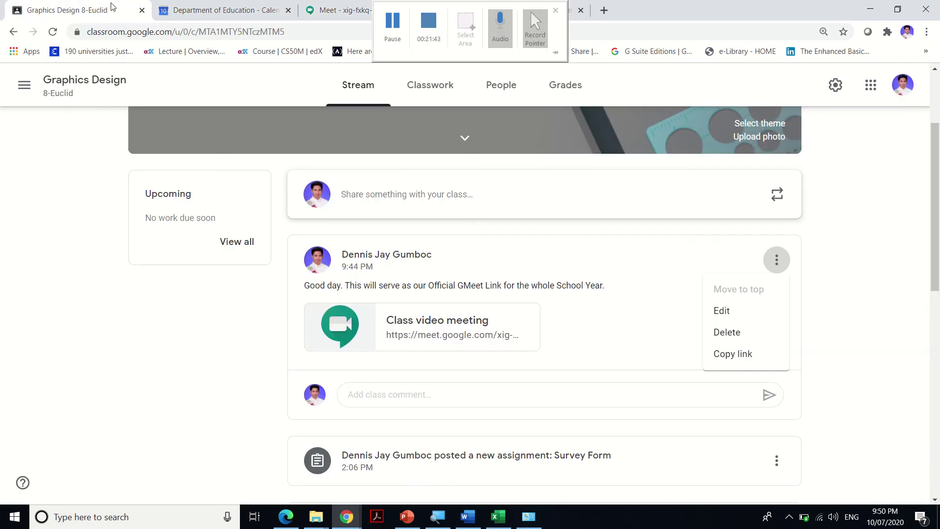
left_click(45, 218)
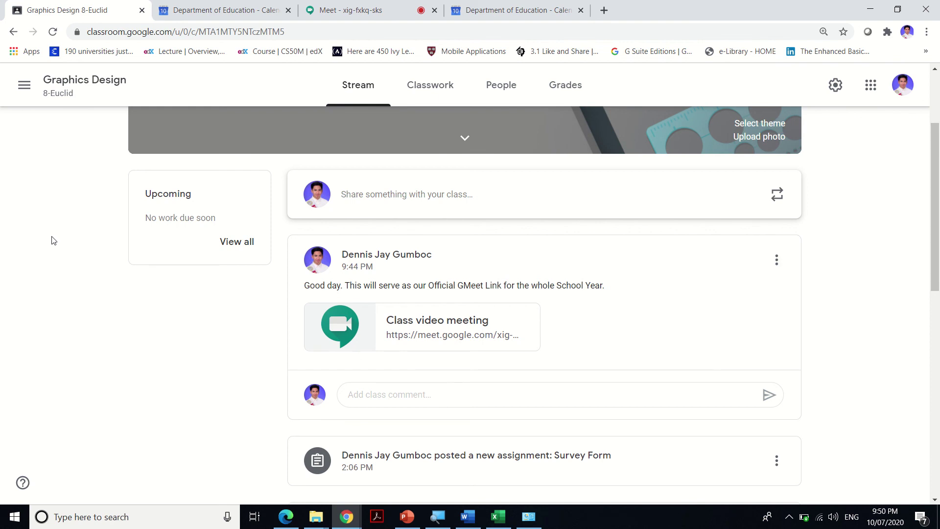
scroll(53, 240, "up", 3)
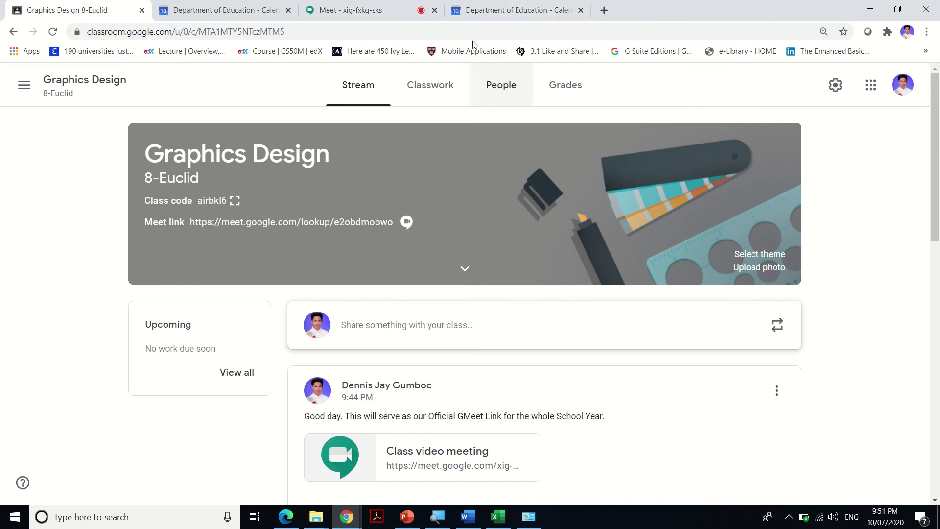
mouse_move(447, 17)
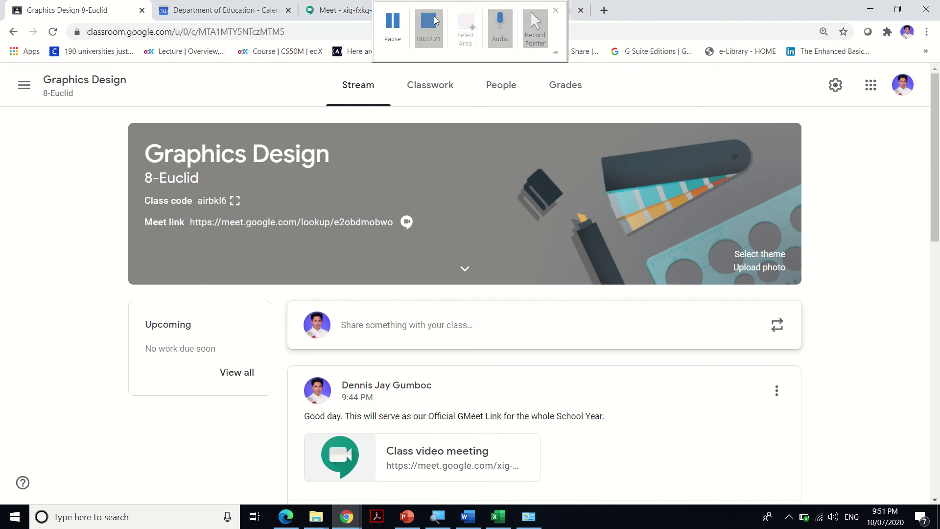